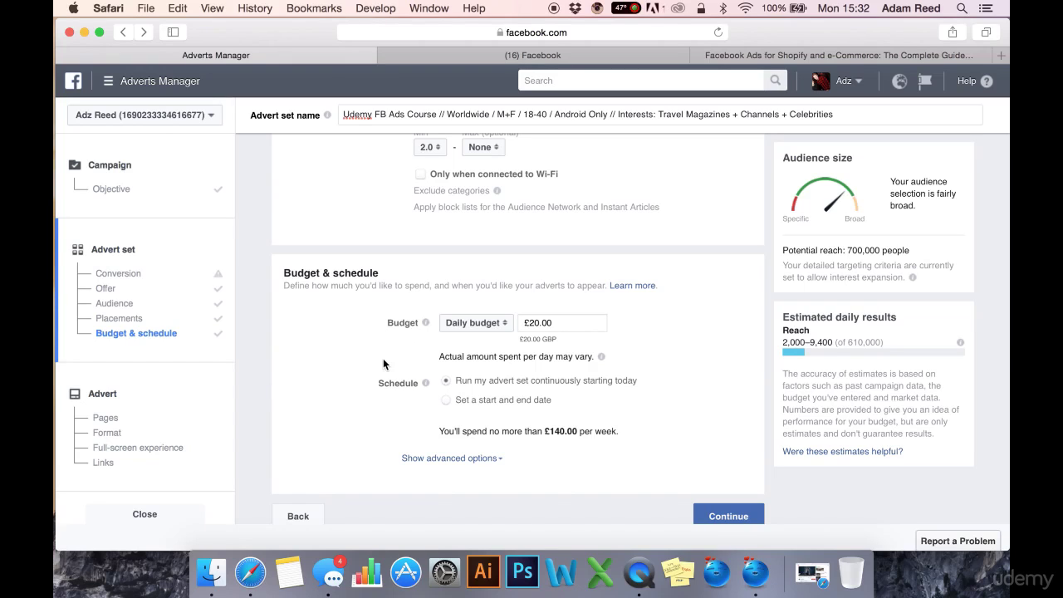
- Keep Daily budget and lower the amount from £20.00 to £5.00 a day
{"action": "scroll", "coordinate": [380, 365], "scroll_direction": "down", "scroll_amount": 1}
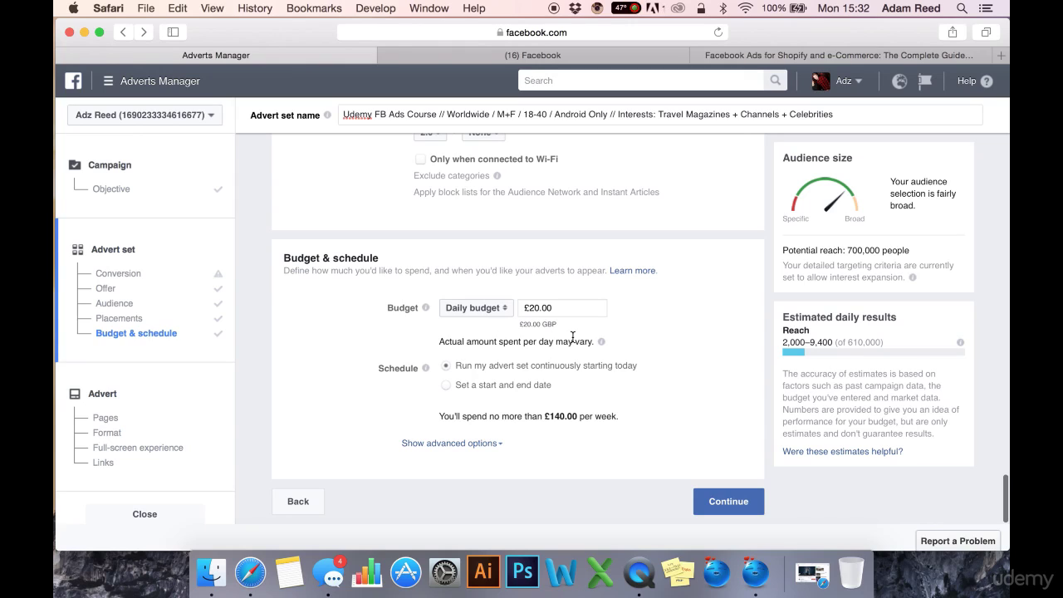
{"action": "mouse_move", "coordinate": [613, 344]}
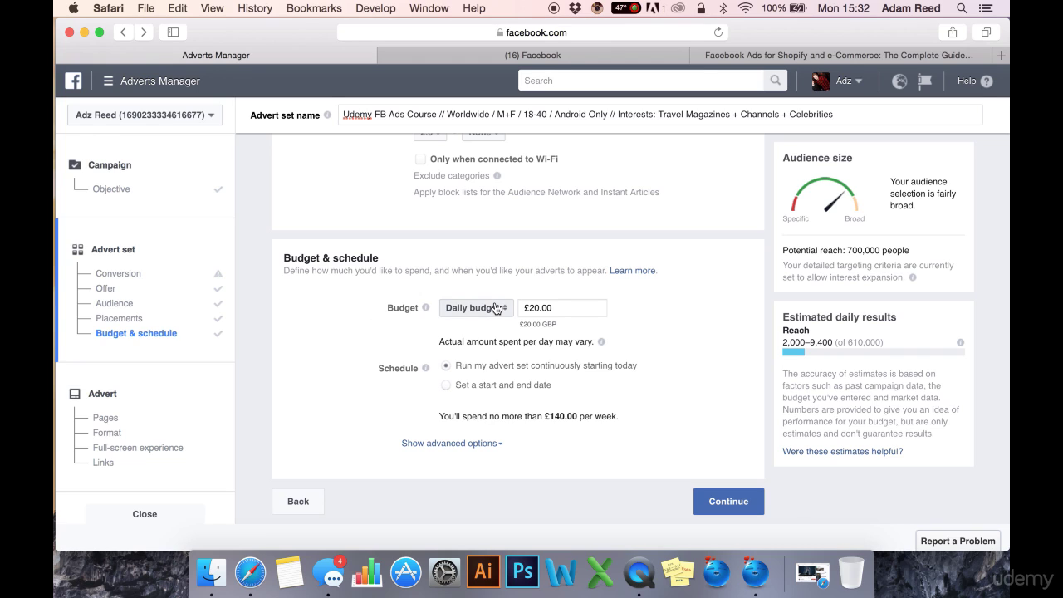
{"action": "left_click", "coordinate": [491, 308]}
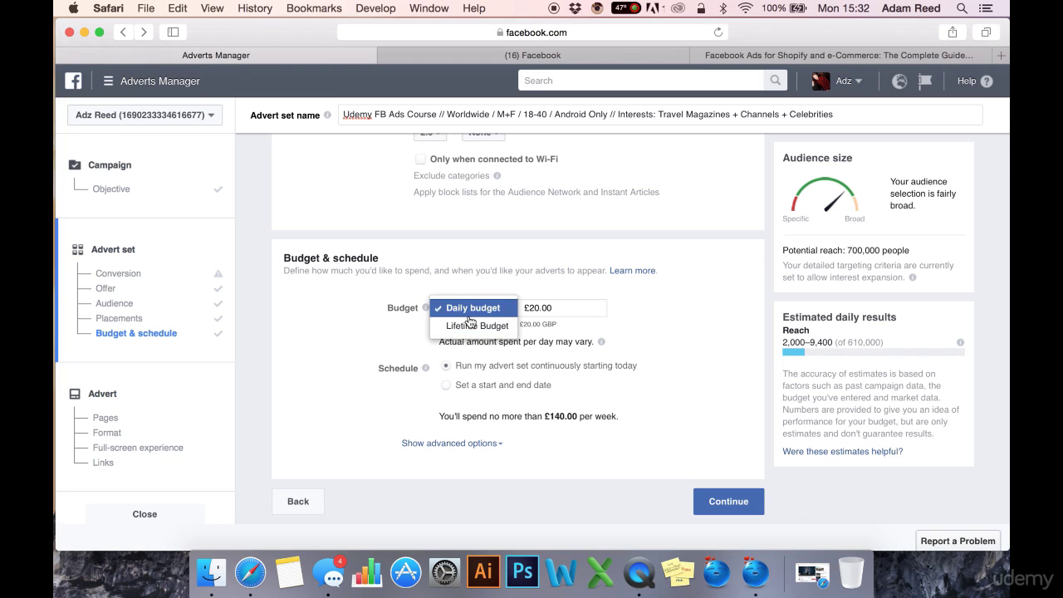
{"action": "left_click", "coordinate": [480, 312]}
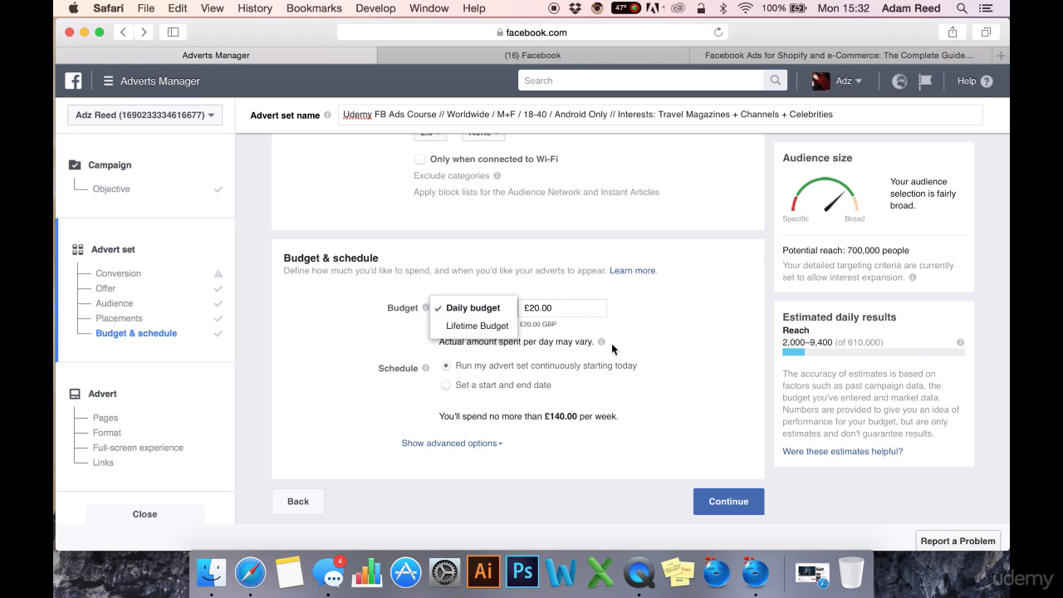
{"action": "left_click", "coordinate": [591, 308]}
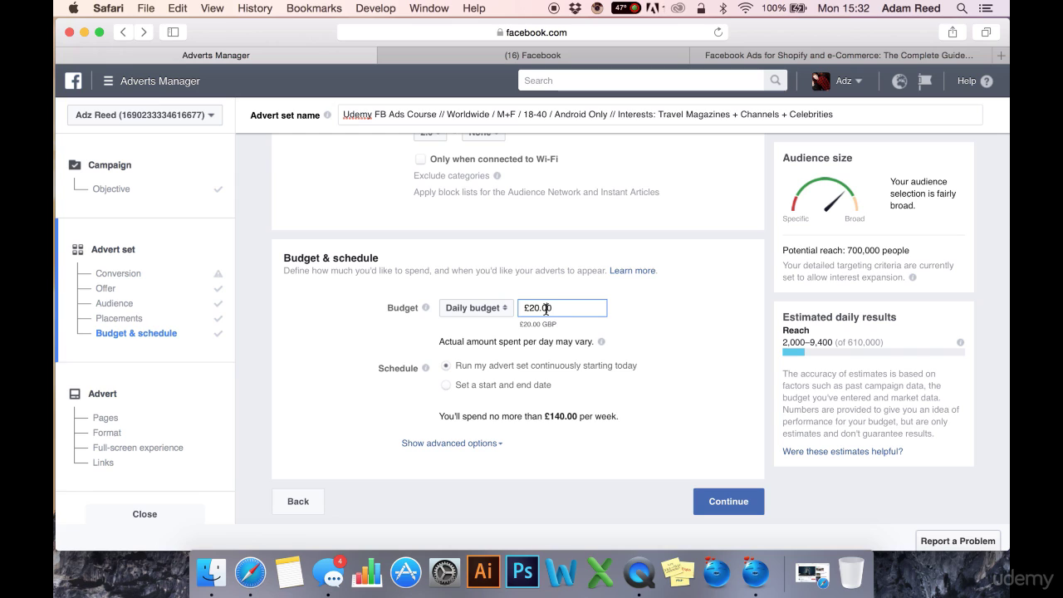
{"action": "key", "text": "BackSpace"}
{"action": "key", "text": "BackSpace"}
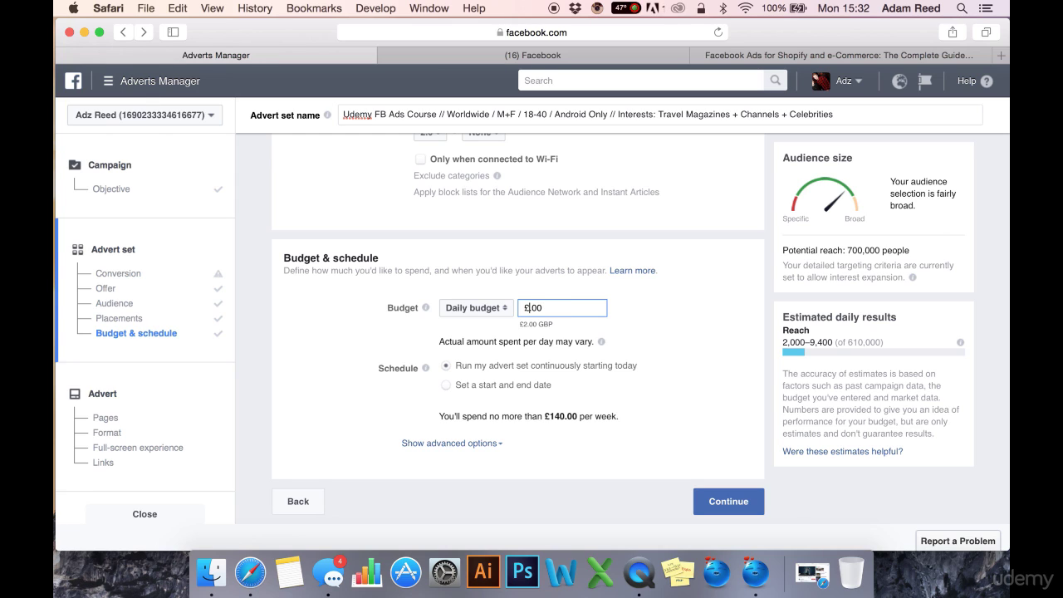
{"action": "type", "text": "5"}
{"action": "left_click", "coordinate": [708, 322]}
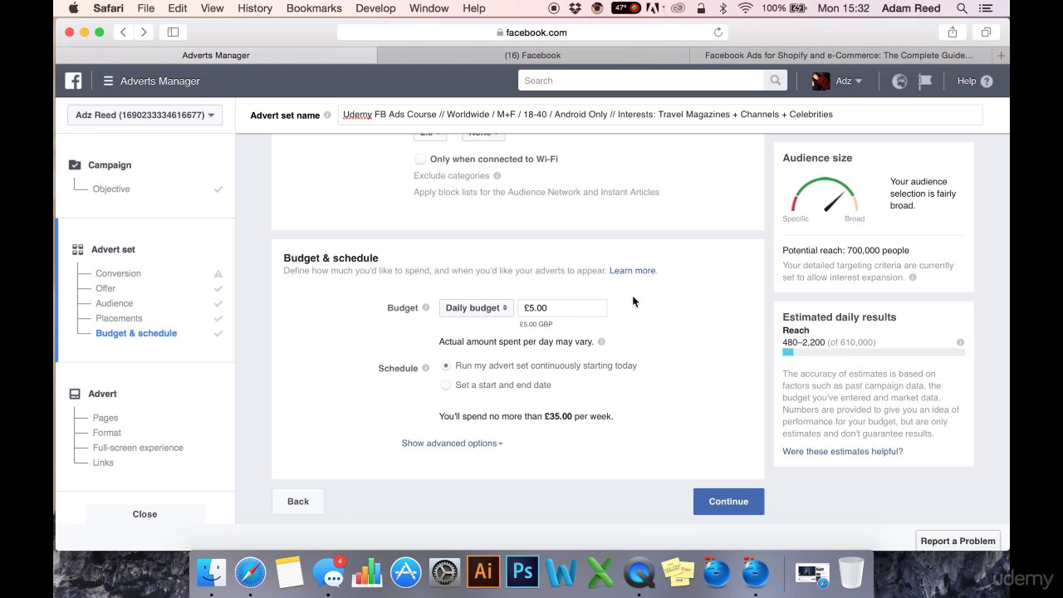
- Briefly raise the daily budget to £50.00, then restore it to £5.00
{"action": "left_click_drag", "start_coordinate": [570, 308], "coordinate": [529, 308]}
{"action": "left_click", "coordinate": [552, 308]}
{"action": "type", "text": "0"}
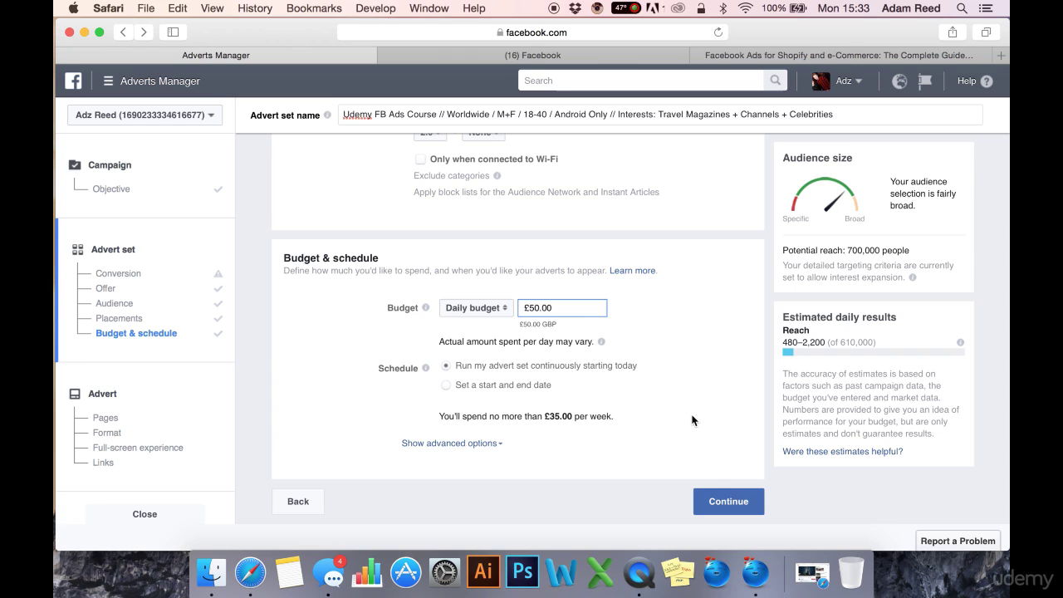
{"action": "left_click", "coordinate": [694, 419]}
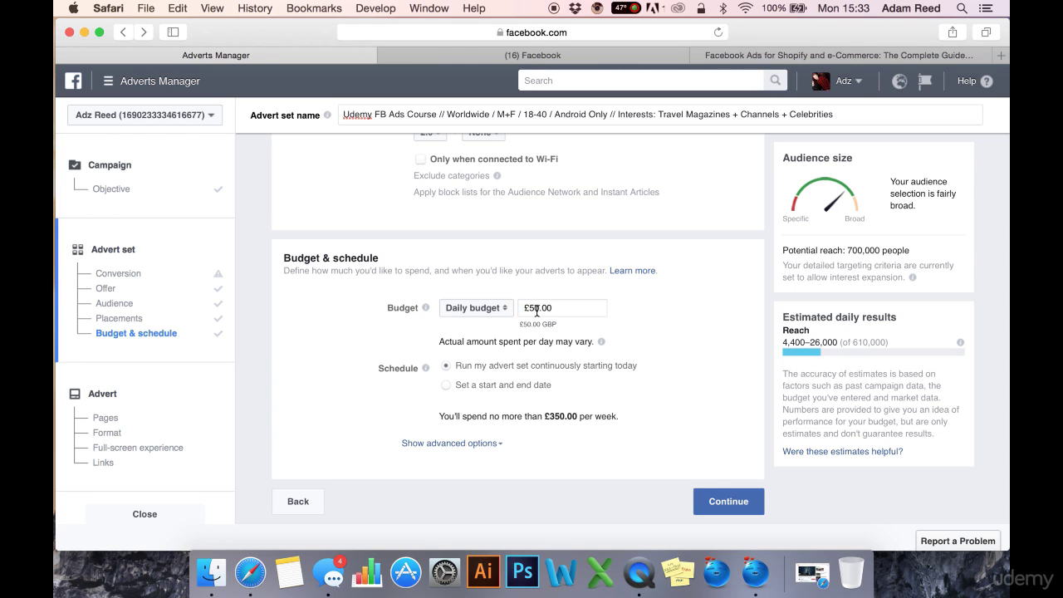
{"action": "left_click_drag", "start_coordinate": [539, 309], "coordinate": [529, 308]}
{"action": "left_click", "coordinate": [564, 308]}
{"action": "left_click", "coordinate": [539, 308]}
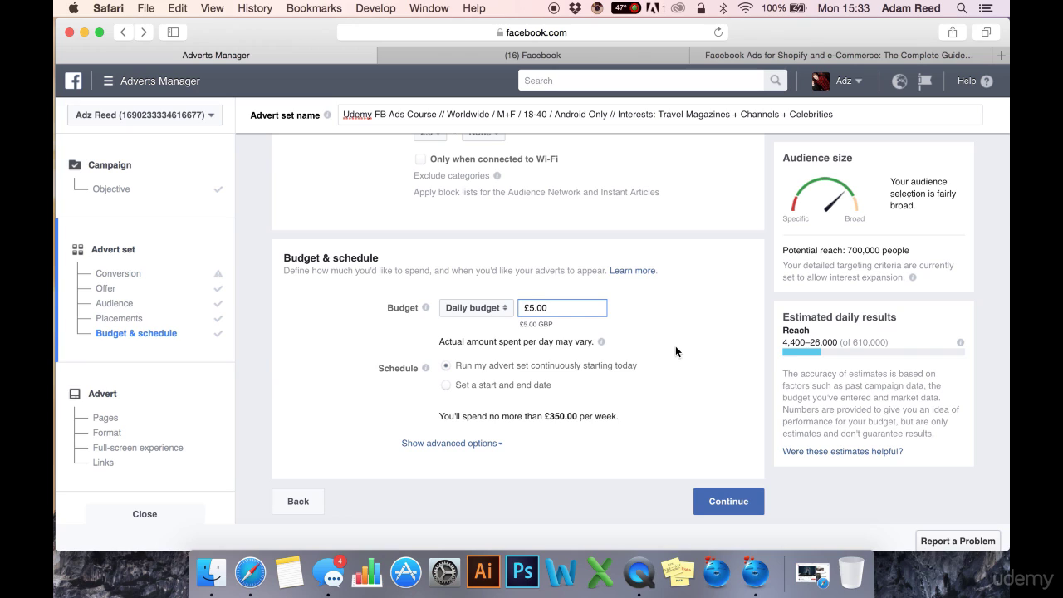
{"action": "left_click", "coordinate": [689, 329]}
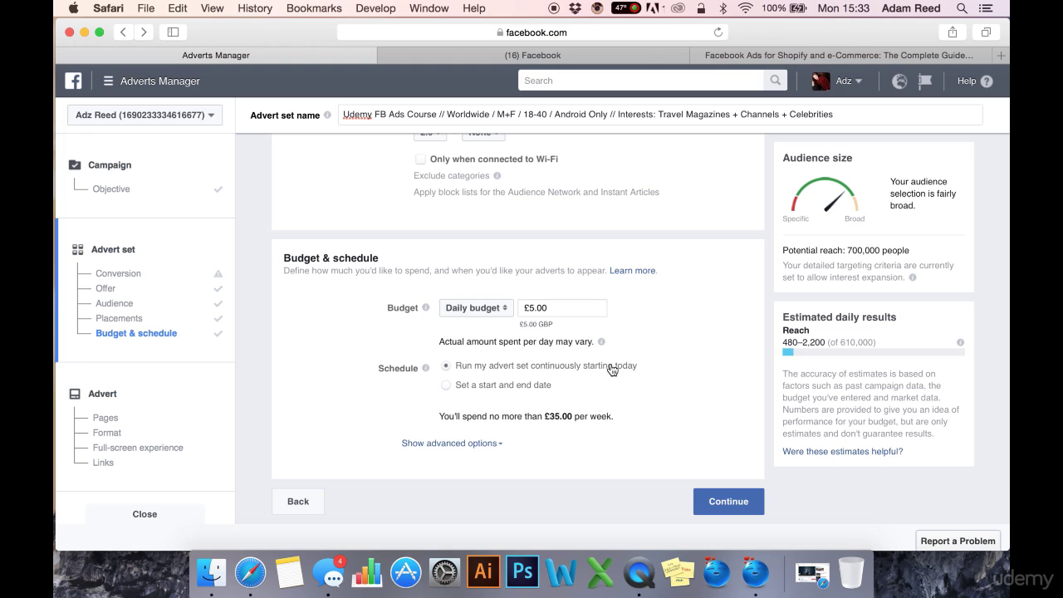
{"action": "left_click", "coordinate": [447, 389]}
{"action": "scroll", "coordinate": [399, 405], "scroll_direction": "down", "scroll_amount": 2}
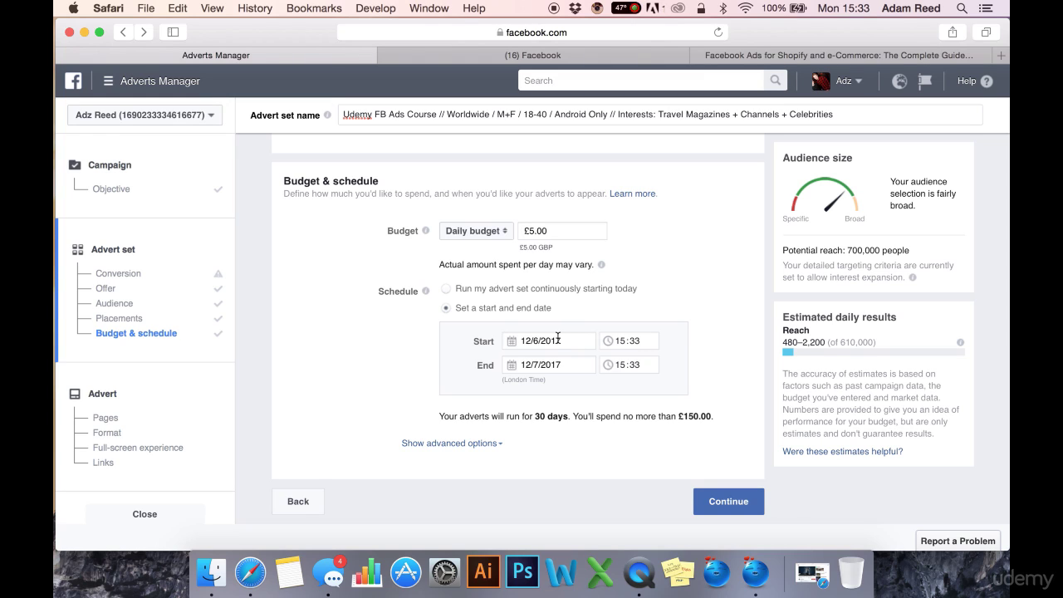
{"action": "left_click", "coordinate": [445, 288]}
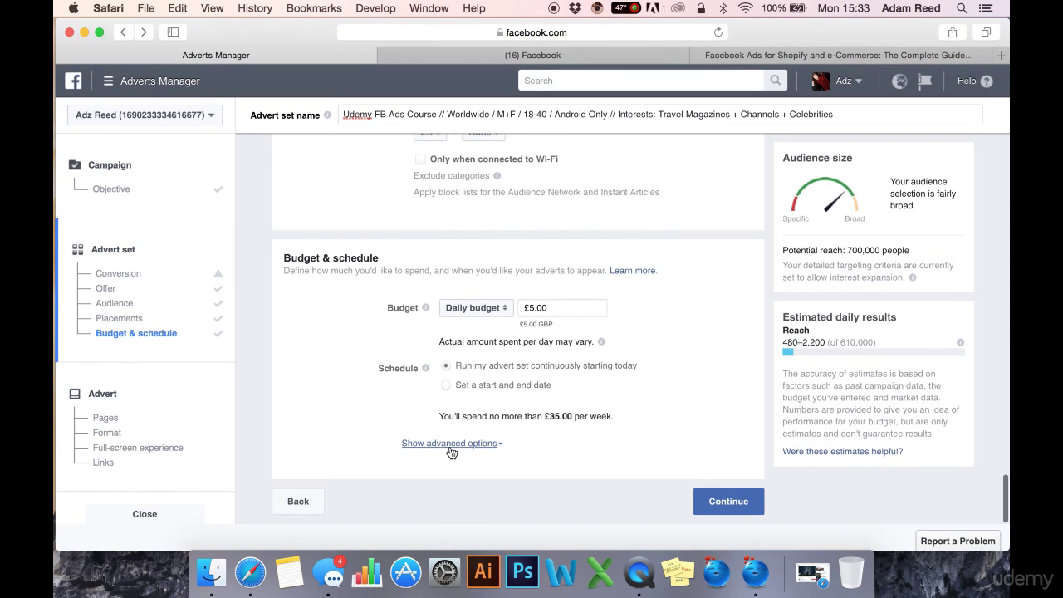
- Show the advanced delivery options and keep optimisation set to Conversions
{"action": "left_click", "coordinate": [451, 444]}
{"action": "scroll", "coordinate": [509, 477], "scroll_direction": "down", "scroll_amount": 5}
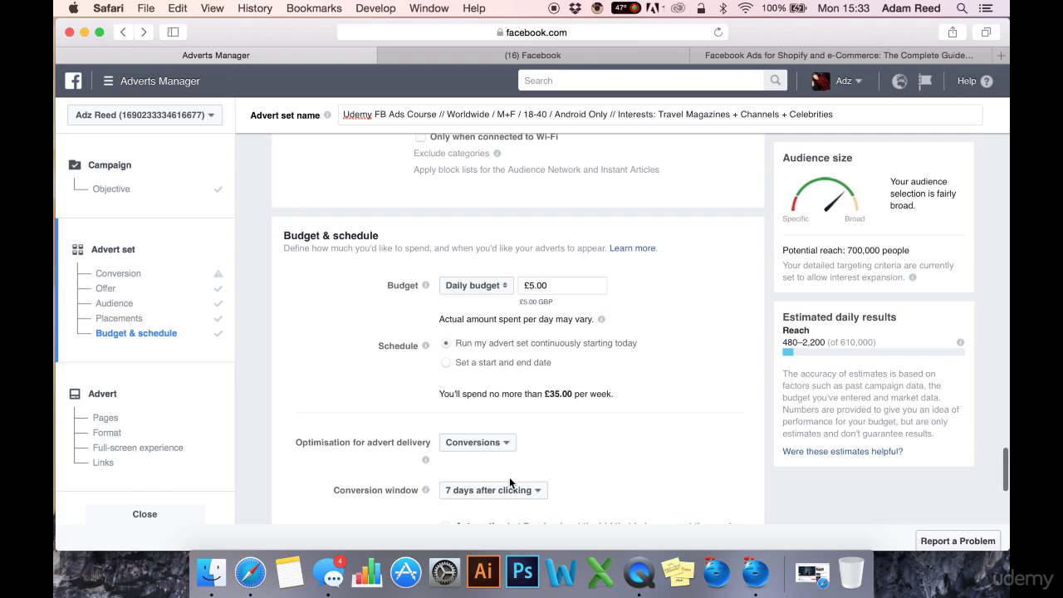
{"action": "scroll", "coordinate": [472, 324], "scroll_direction": "down", "scroll_amount": 1}
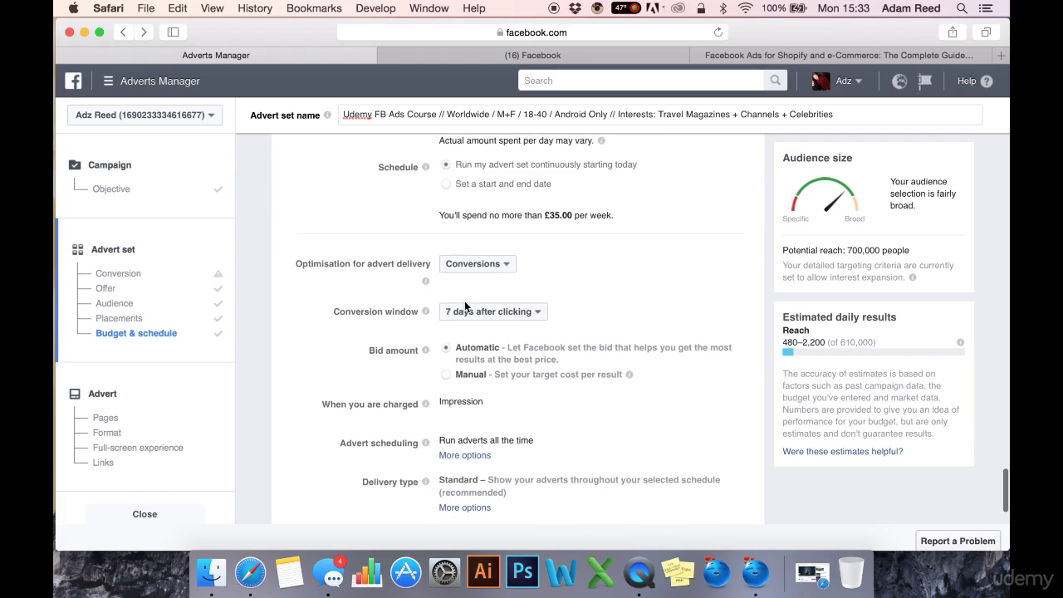
{"action": "left_click", "coordinate": [477, 255]}
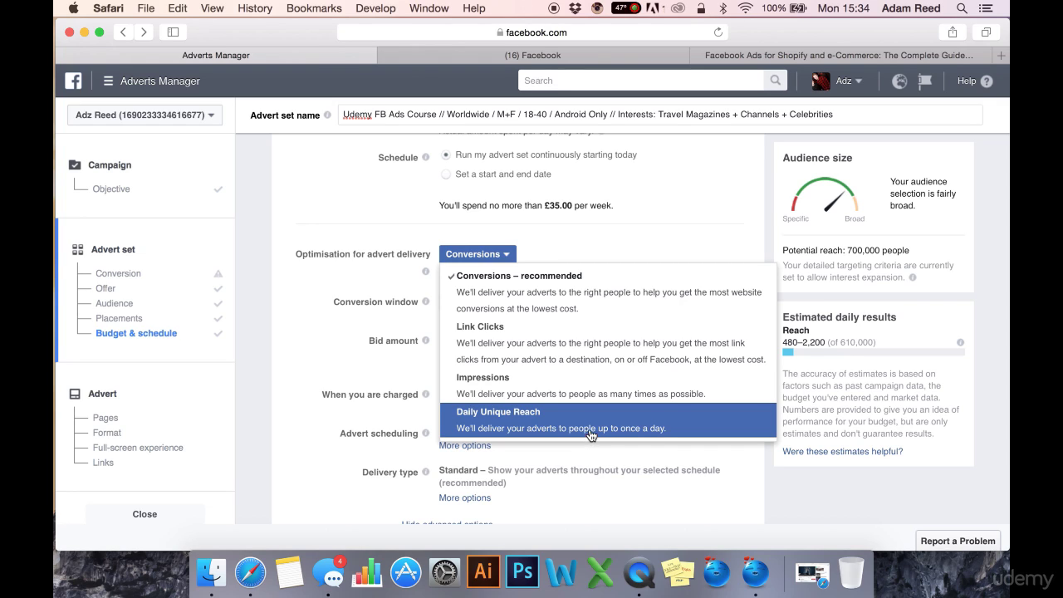
{"action": "left_click", "coordinate": [341, 353]}
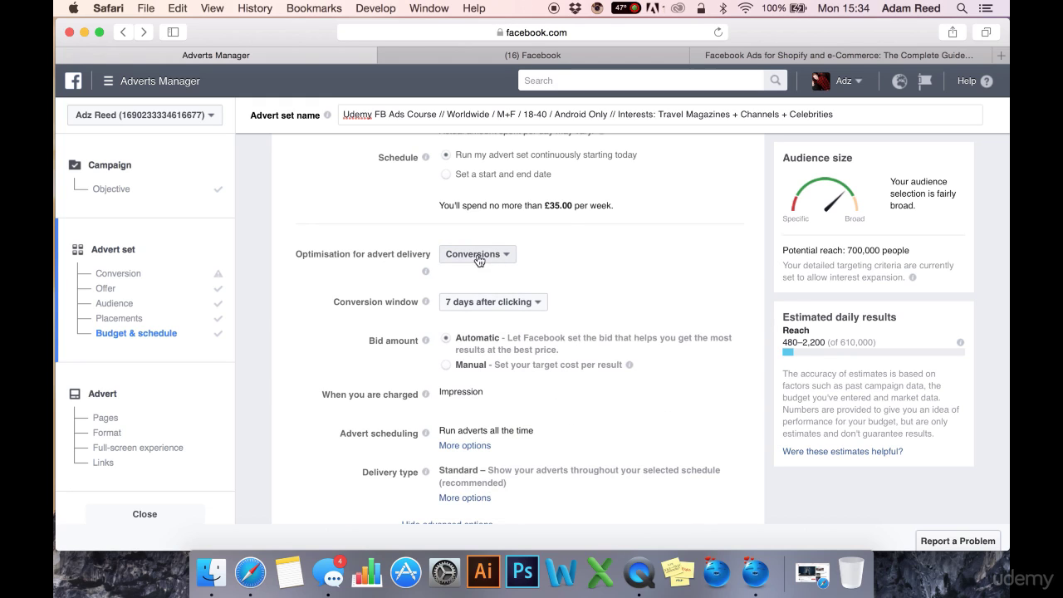
- Set the conversion window to '1 day after clicking'
{"action": "scroll", "coordinate": [494, 259], "scroll_direction": "down", "scroll_amount": 2}
{"action": "left_click", "coordinate": [533, 263]}
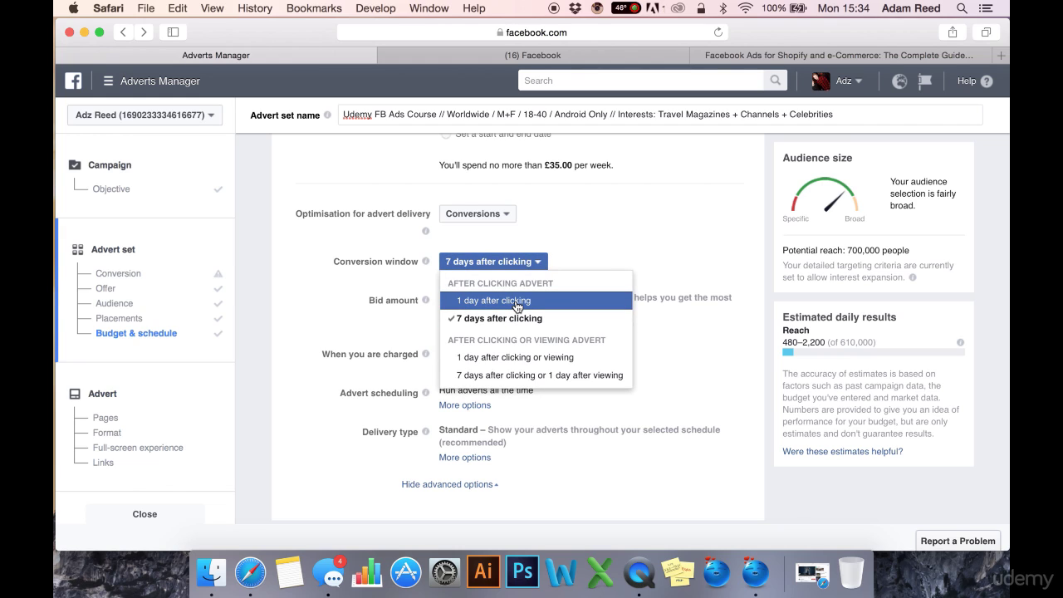
{"action": "left_click", "coordinate": [518, 304]}
{"action": "scroll", "coordinate": [523, 348], "scroll_direction": "down", "scroll_amount": 2}
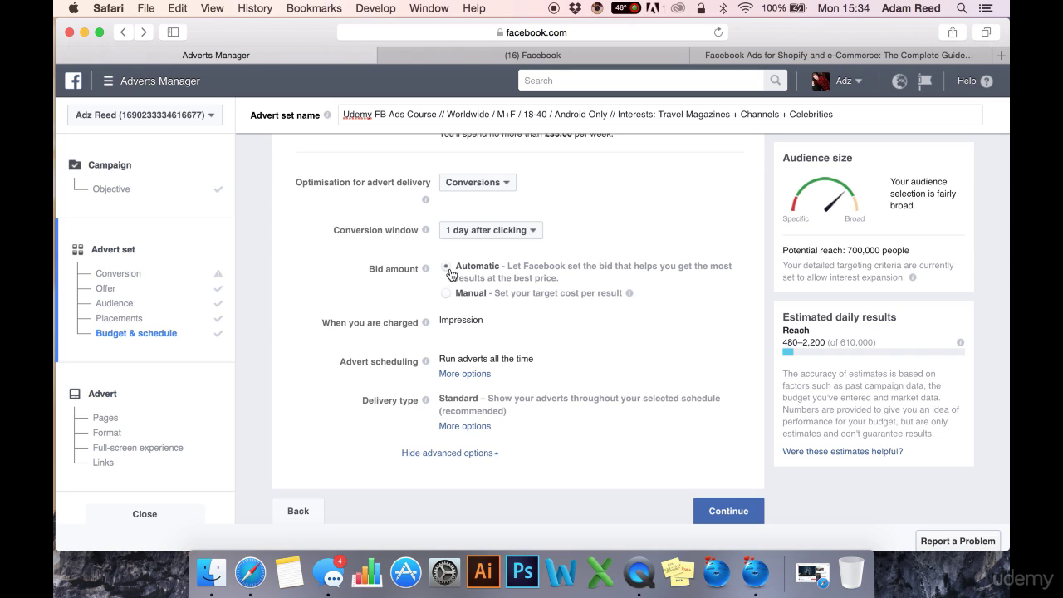
- Switch bidding to Manual, change Average to Maximum, and keep the £5.00 per-result bid
{"action": "left_click", "coordinate": [446, 293]}
{"action": "scroll", "coordinate": [557, 381], "scroll_direction": "down", "scroll_amount": 1}
{"action": "scroll", "coordinate": [558, 382], "scroll_direction": "down", "scroll_amount": 1}
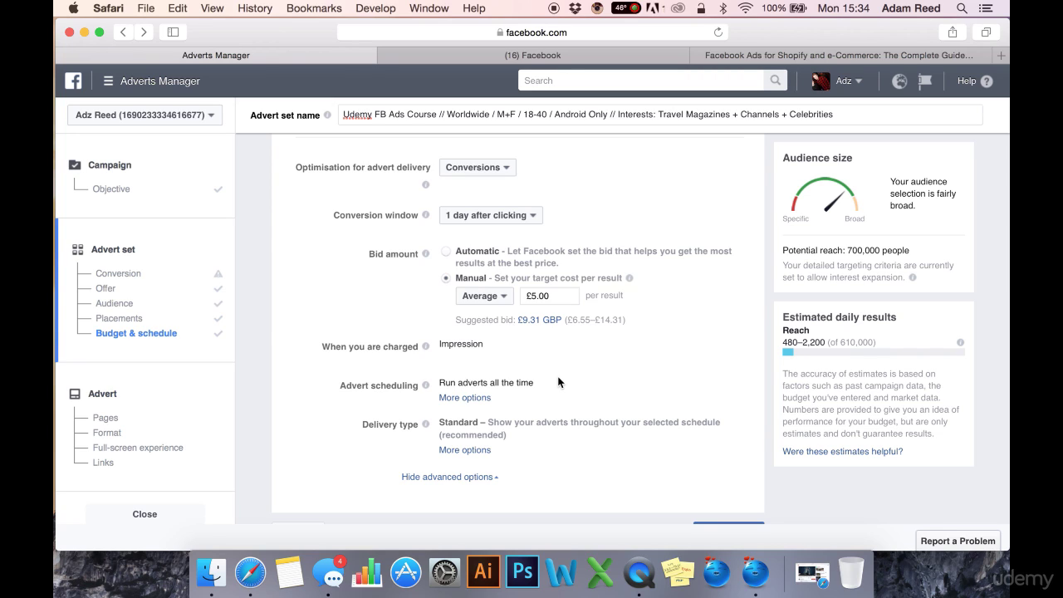
{"action": "left_click", "coordinate": [483, 296]}
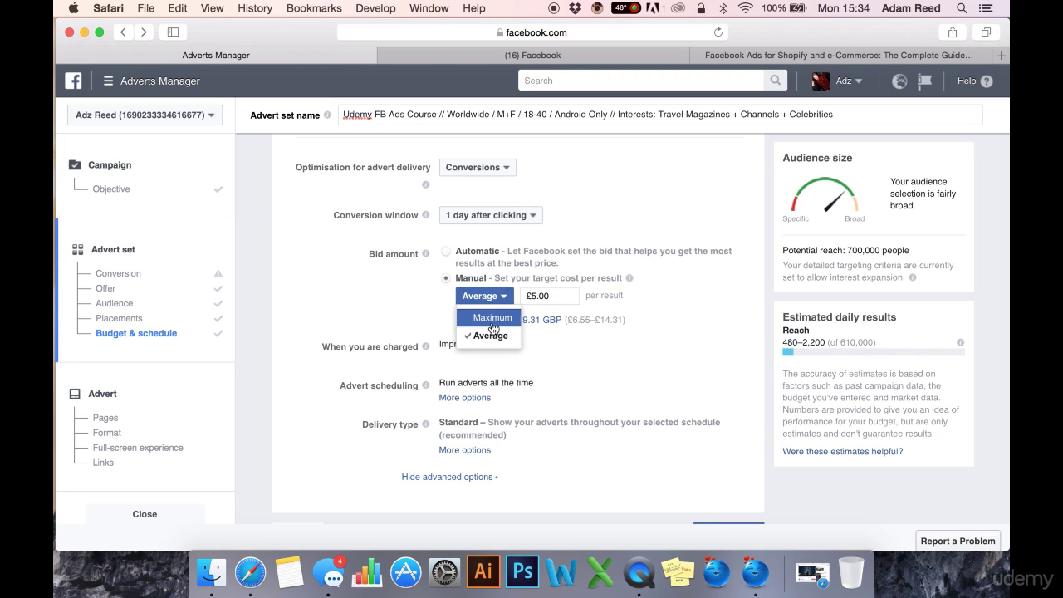
{"action": "left_click", "coordinate": [493, 319]}
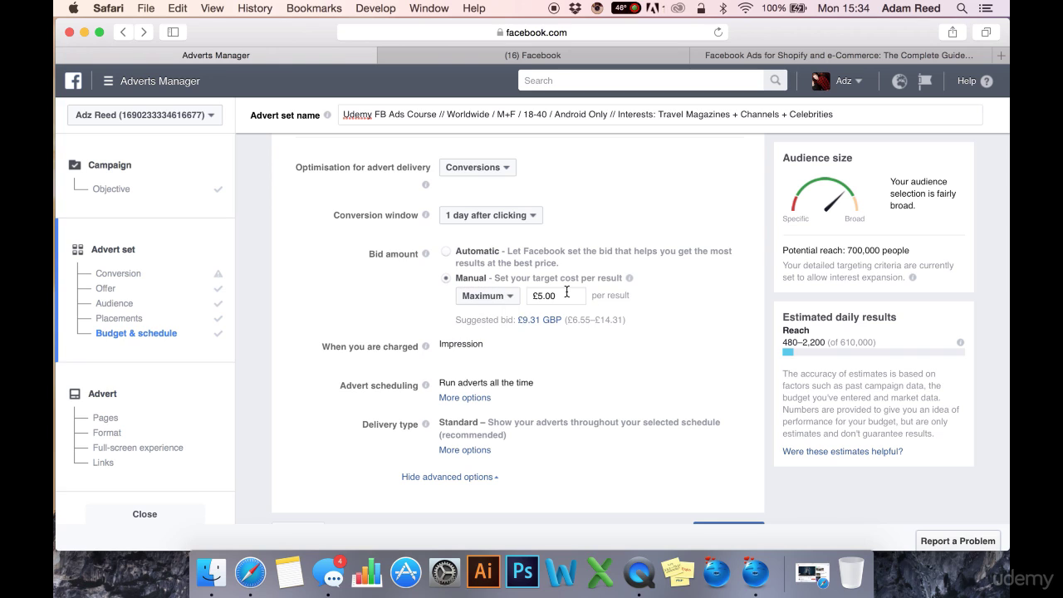
{"action": "left_click", "coordinate": [573, 296]}
{"action": "scroll", "coordinate": [580, 342], "scroll_direction": "down", "scroll_amount": 1}
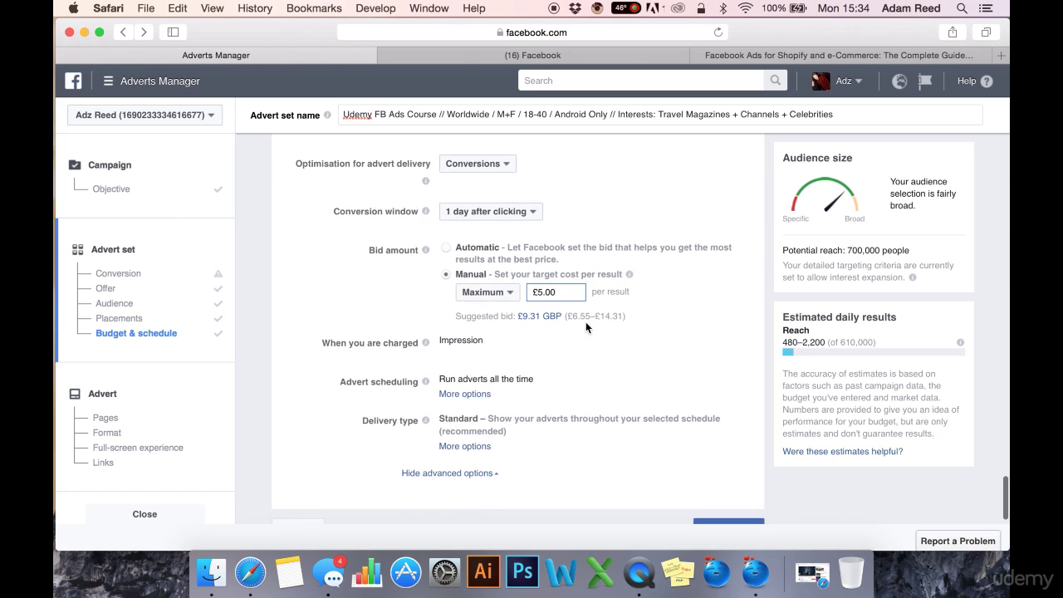
{"action": "left_click", "coordinate": [615, 313]}
{"action": "triple_click", "coordinate": [455, 321]}
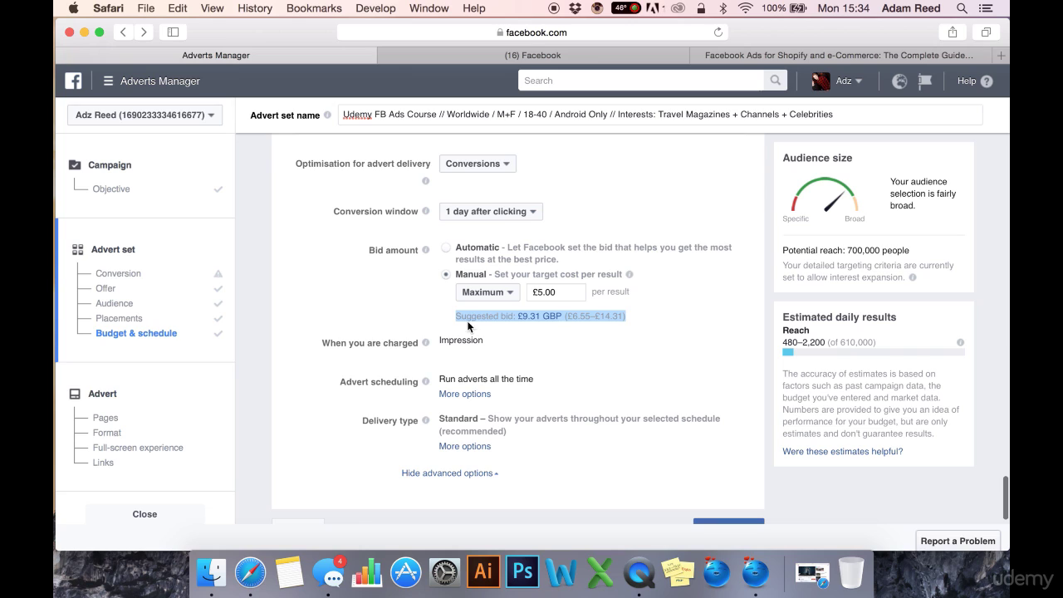
{"action": "left_click", "coordinate": [569, 338]}
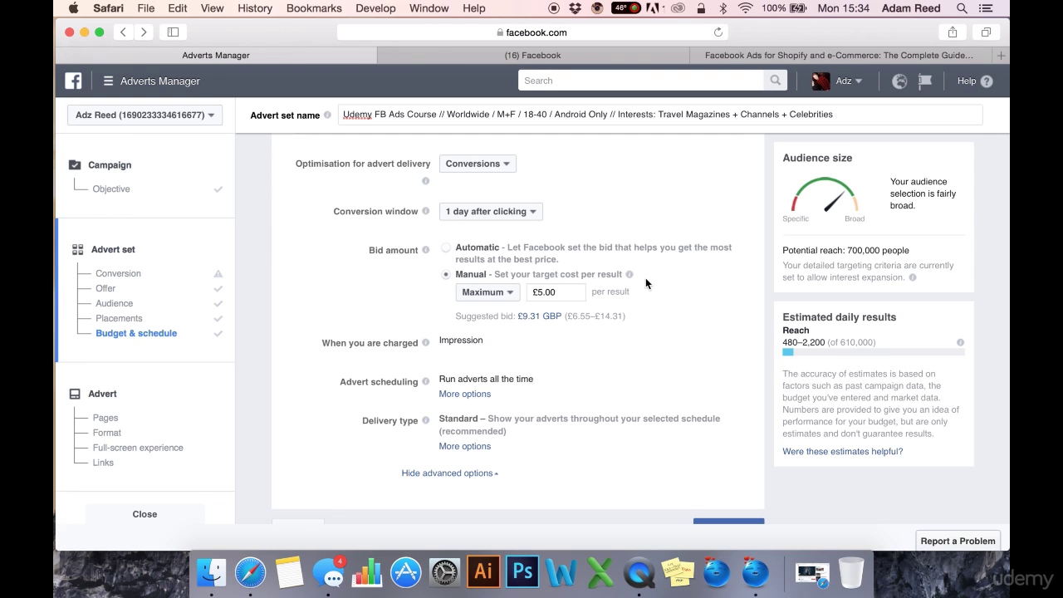
{"action": "mouse_move", "coordinate": [630, 278]}
- Return the bid amount to automatic and expand the advert scheduling options
{"action": "left_click", "coordinate": [445, 250]}
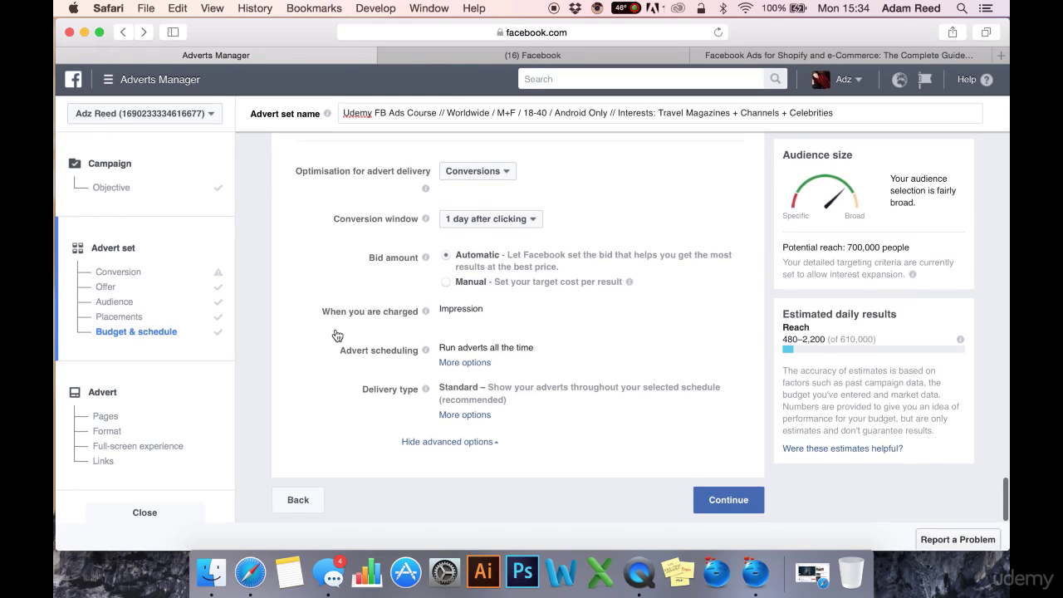
{"action": "mouse_move", "coordinate": [426, 356]}
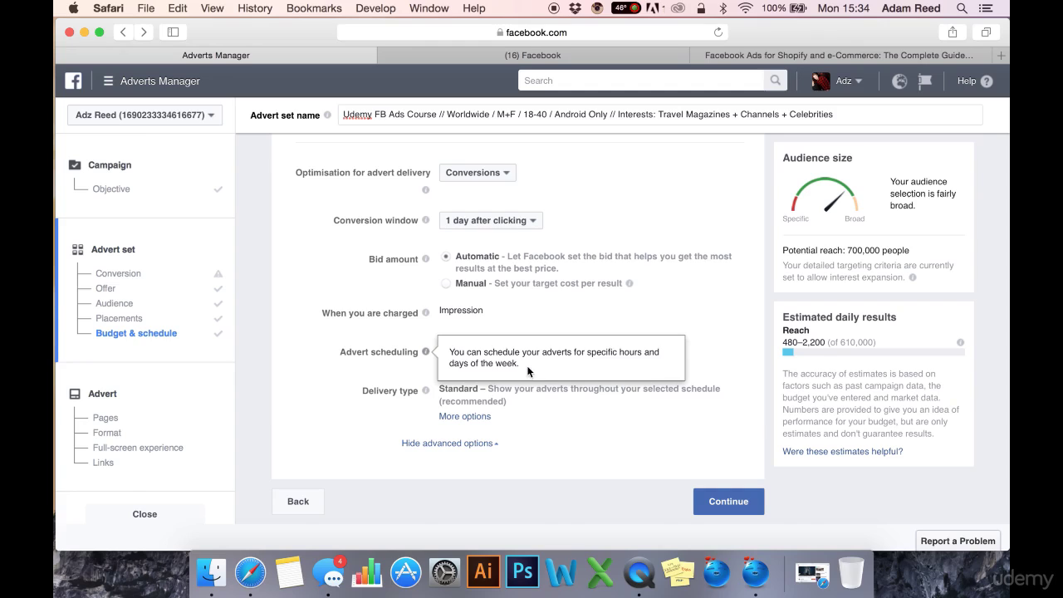
{"action": "left_click", "coordinate": [486, 365]}
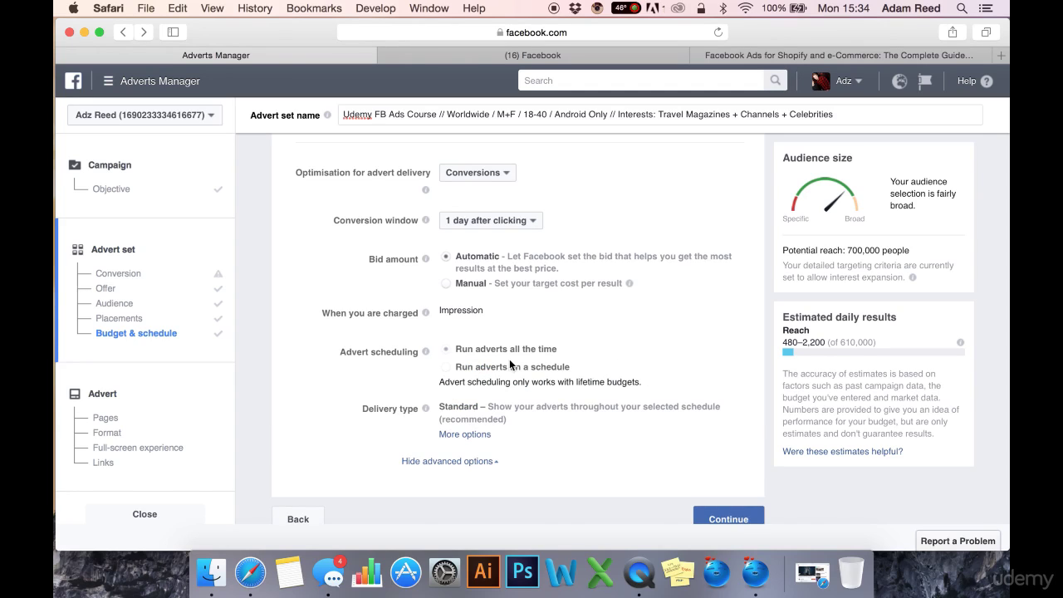
- Change the budget to Lifetime Budget with an amount of 500 for 12/6/2017–12/7/2017
{"action": "scroll", "coordinate": [601, 370], "scroll_direction": "down", "scroll_amount": 1}
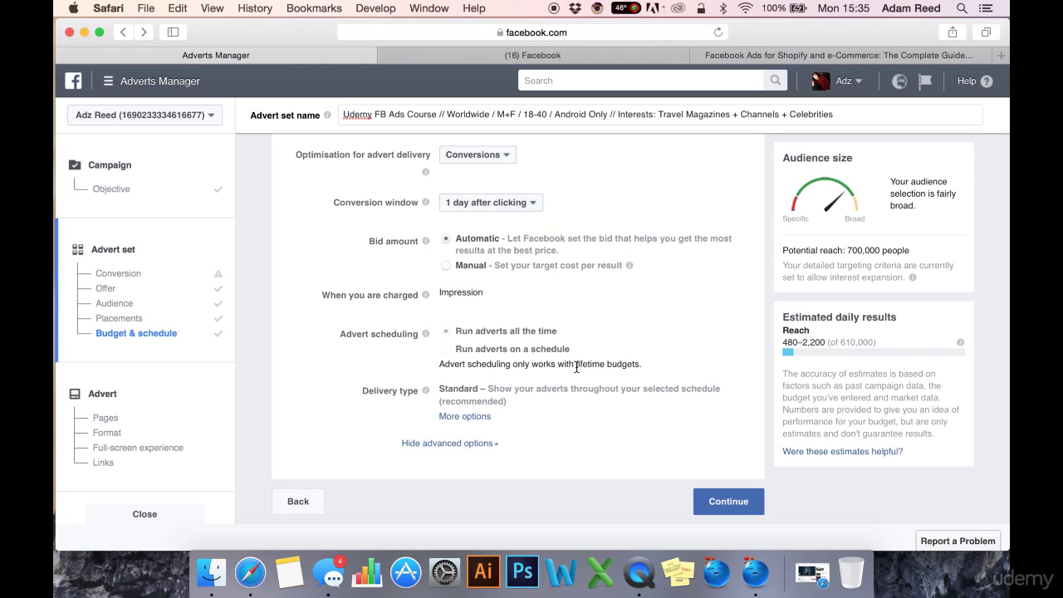
{"action": "scroll", "coordinate": [599, 305], "scroll_direction": "up", "scroll_amount": 6}
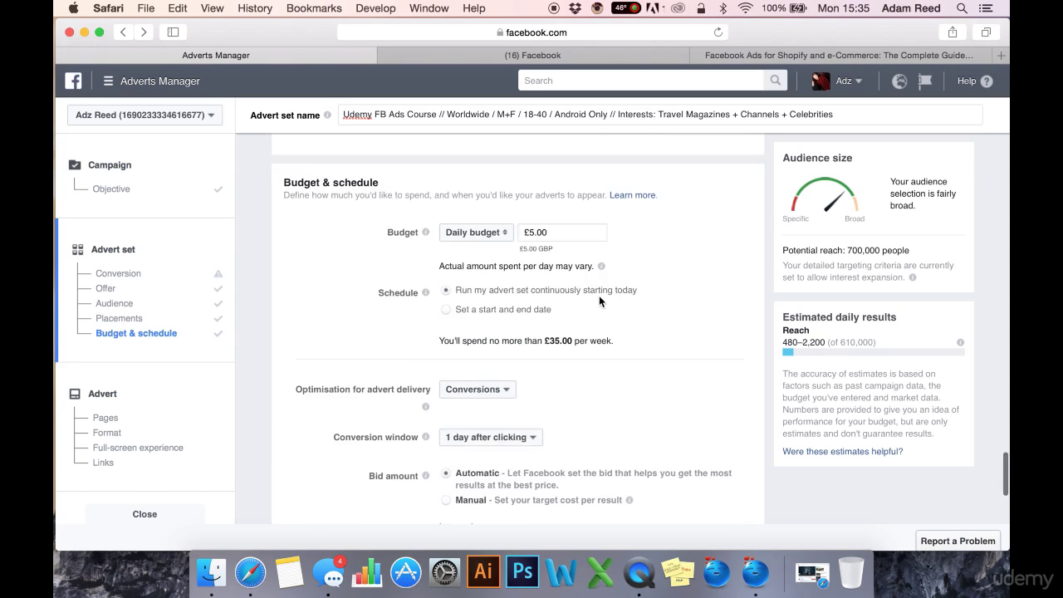
{"action": "left_click", "coordinate": [498, 241]}
{"action": "left_click", "coordinate": [475, 257]}
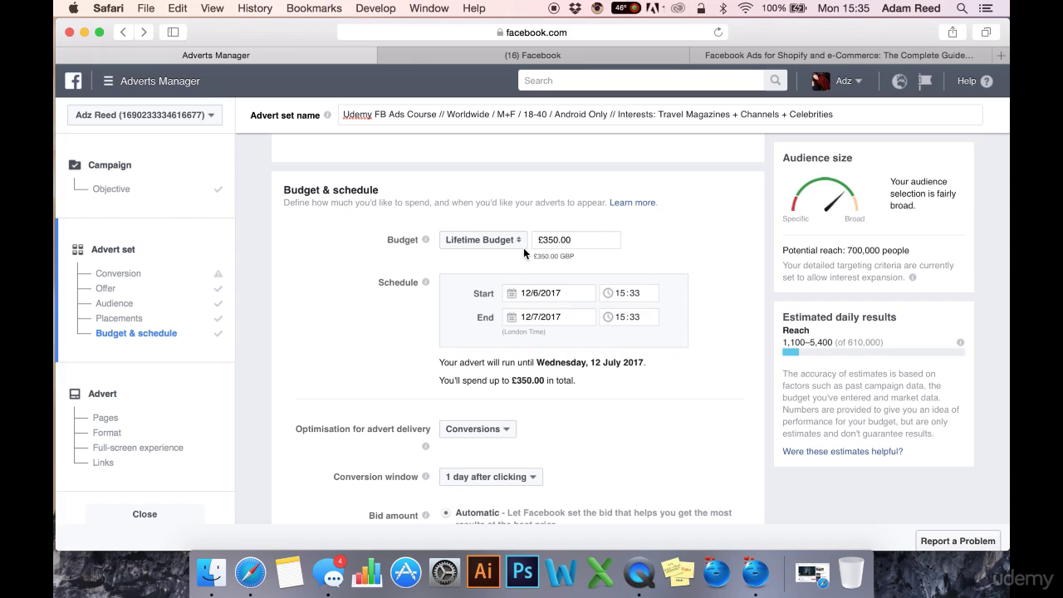
{"action": "left_click", "coordinate": [557, 240]}
{"action": "type", "text": "500"}
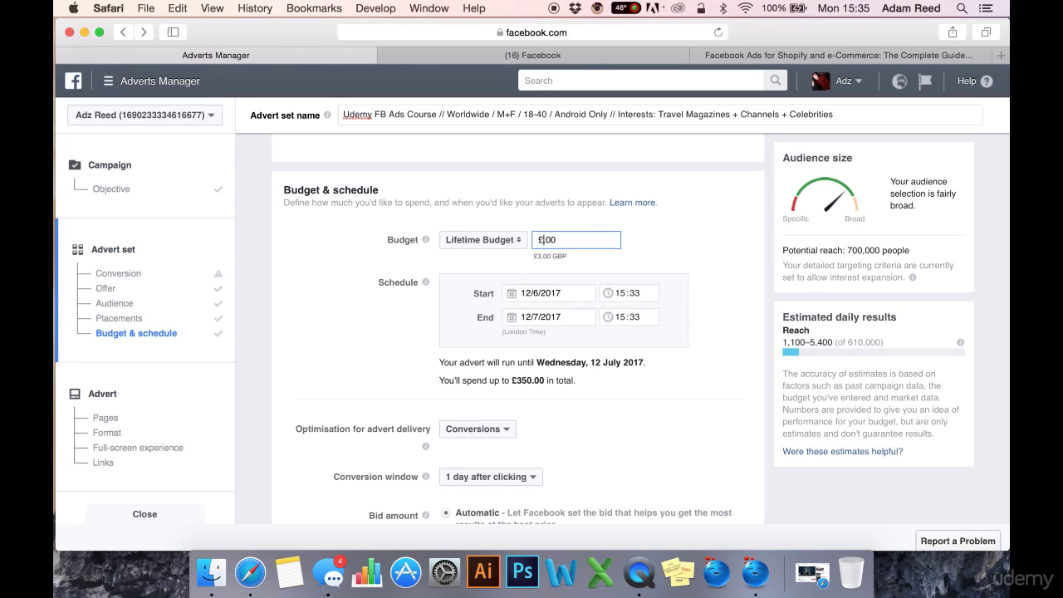
{"action": "left_click", "coordinate": [336, 294]}
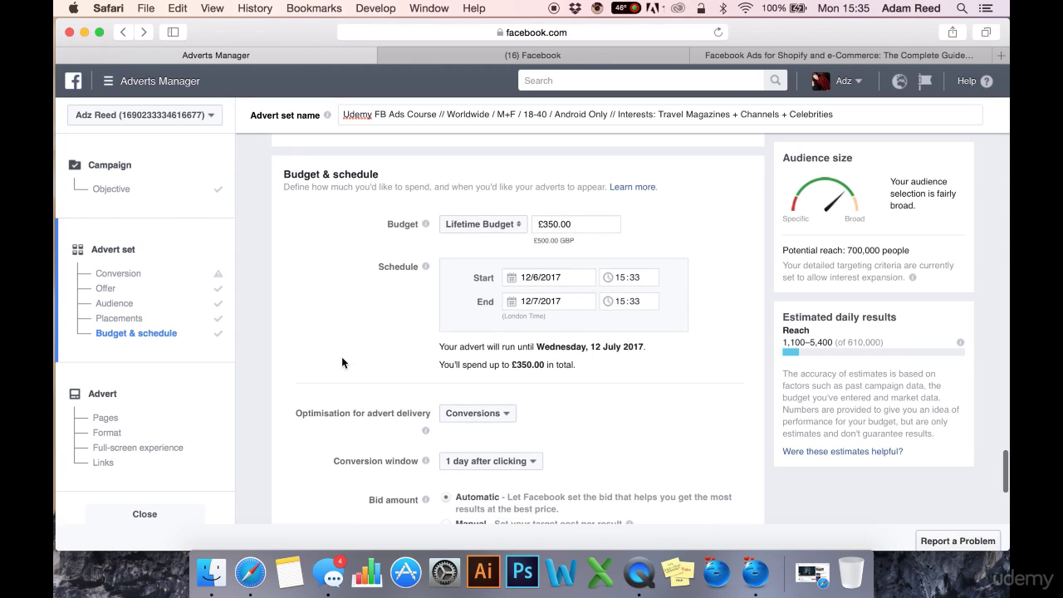
{"action": "scroll", "coordinate": [341, 362], "scroll_direction": "down", "scroll_amount": 6}
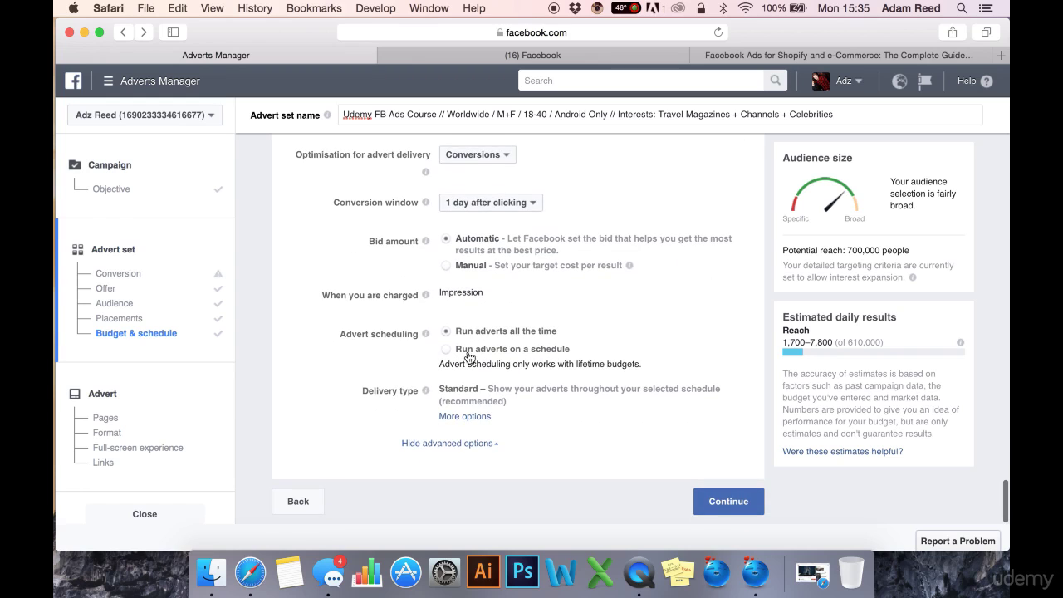
- Select 'Run adverts on a schedule' and view the empty weekly hours grid
{"action": "left_click", "coordinate": [446, 351]}
{"action": "scroll", "coordinate": [441, 353], "scroll_direction": "down", "scroll_amount": 3}
{"action": "scroll", "coordinate": [374, 323], "scroll_direction": "down", "scroll_amount": 2}
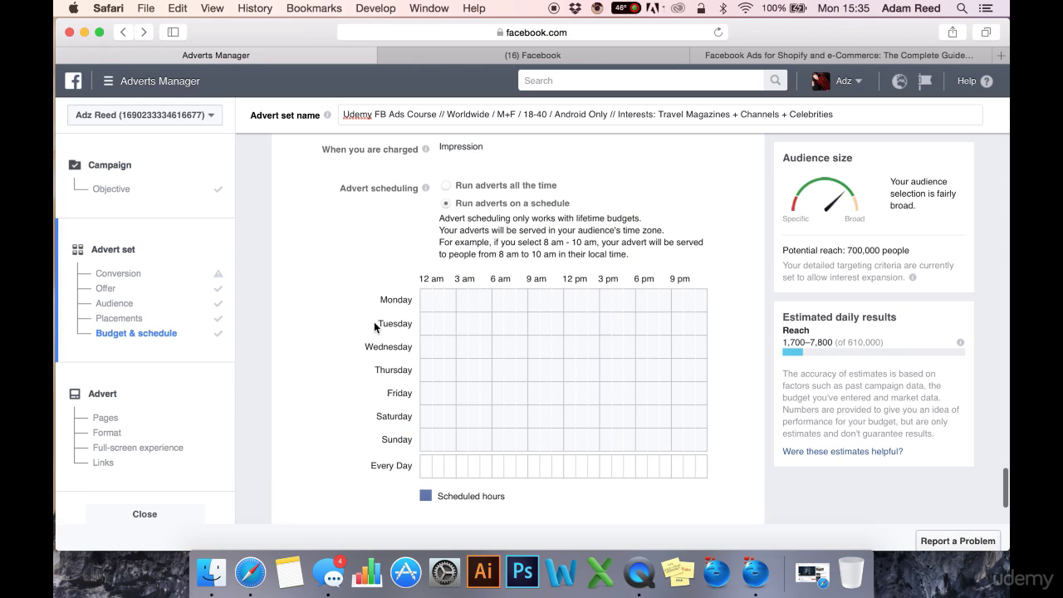
{"action": "scroll", "coordinate": [374, 323], "scroll_direction": "down", "scroll_amount": 2}
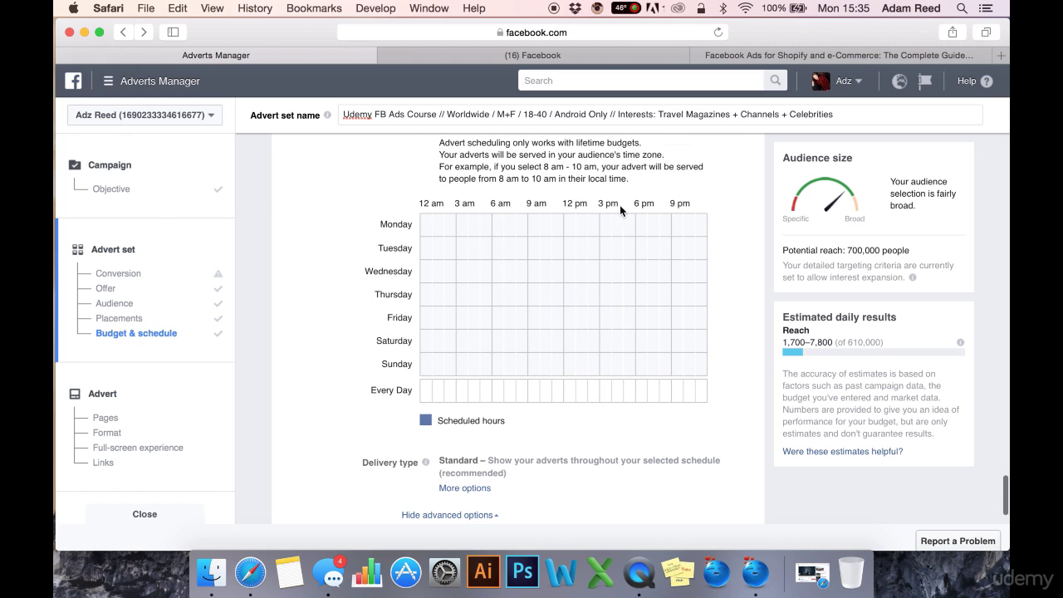
{"action": "scroll", "coordinate": [621, 206], "scroll_direction": "up", "scroll_amount": 1}
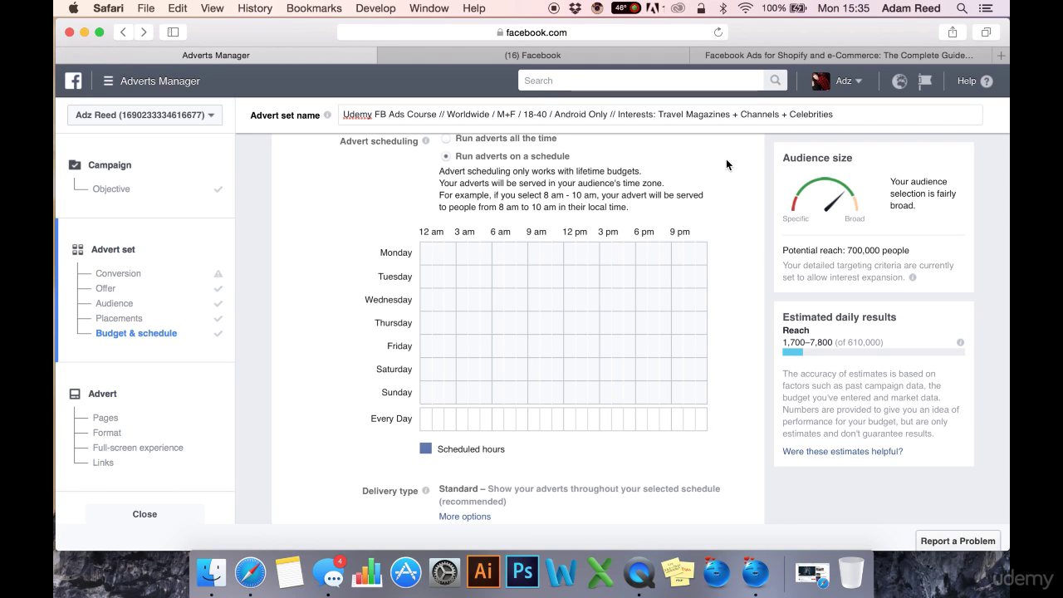
{"action": "scroll", "coordinate": [505, 171], "scroll_direction": "up", "scroll_amount": 1}
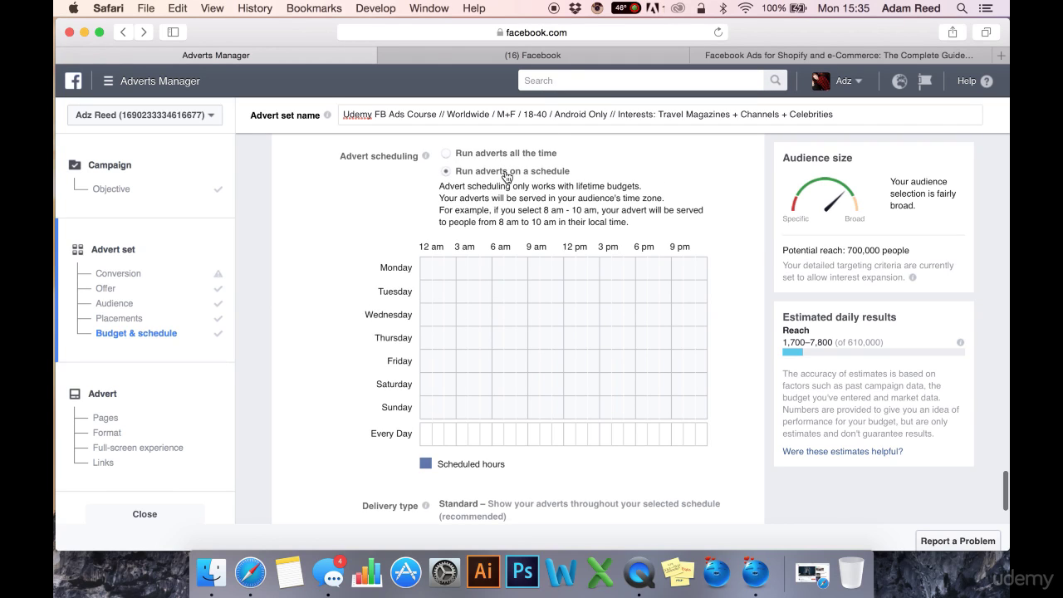
{"action": "scroll", "coordinate": [508, 166], "scroll_direction": "up", "scroll_amount": 5}
{"action": "scroll", "coordinate": [512, 171], "scroll_direction": "up", "scroll_amount": 2}
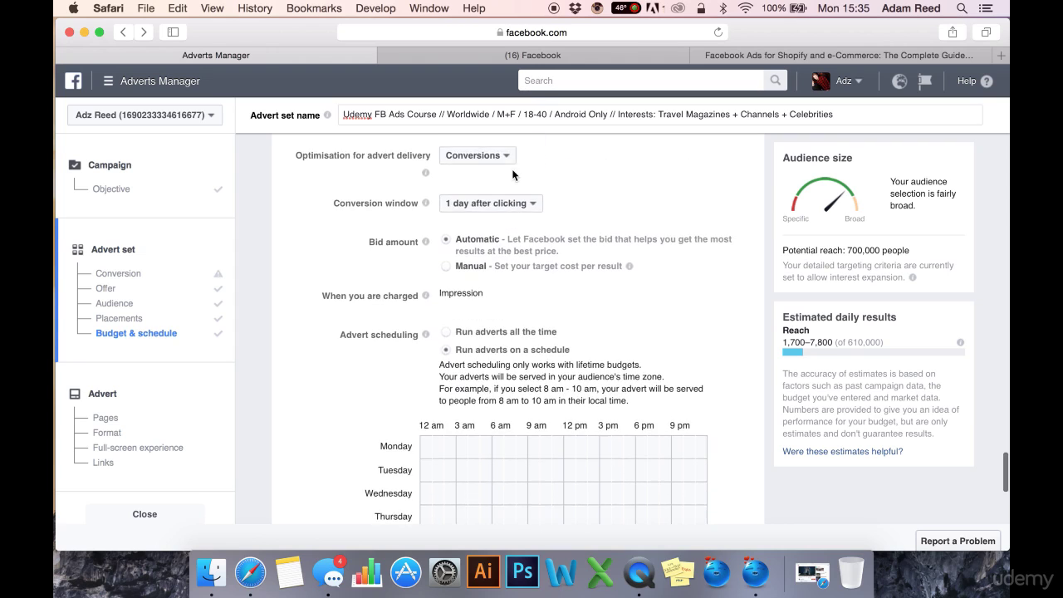
{"action": "scroll", "coordinate": [523, 309], "scroll_direction": "down", "scroll_amount": 5}
{"action": "scroll", "coordinate": [342, 372], "scroll_direction": "down", "scroll_amount": 1}
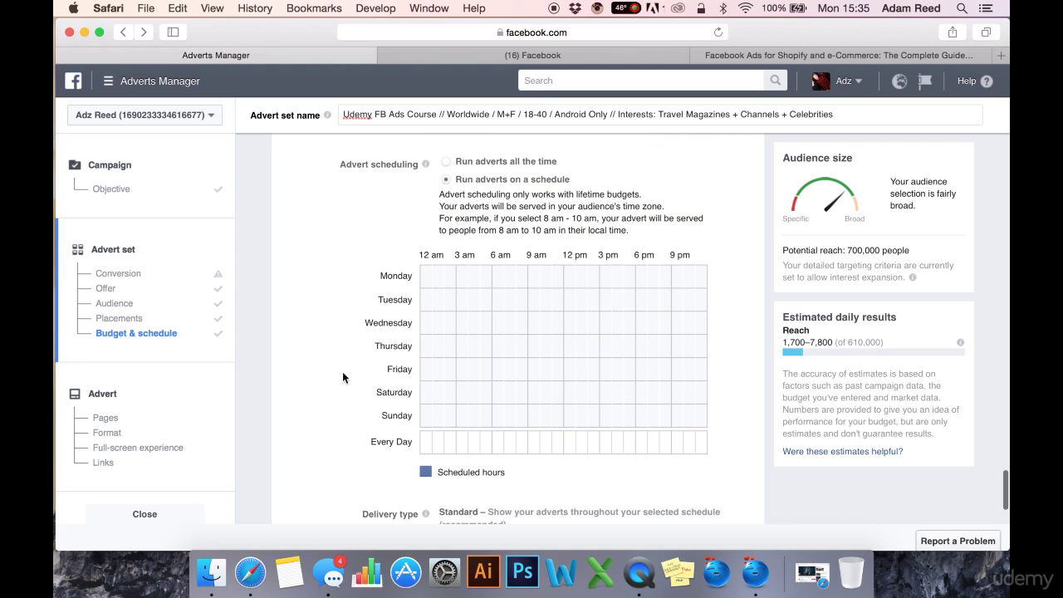
{"action": "scroll", "coordinate": [715, 275], "scroll_direction": "down", "scroll_amount": 1}
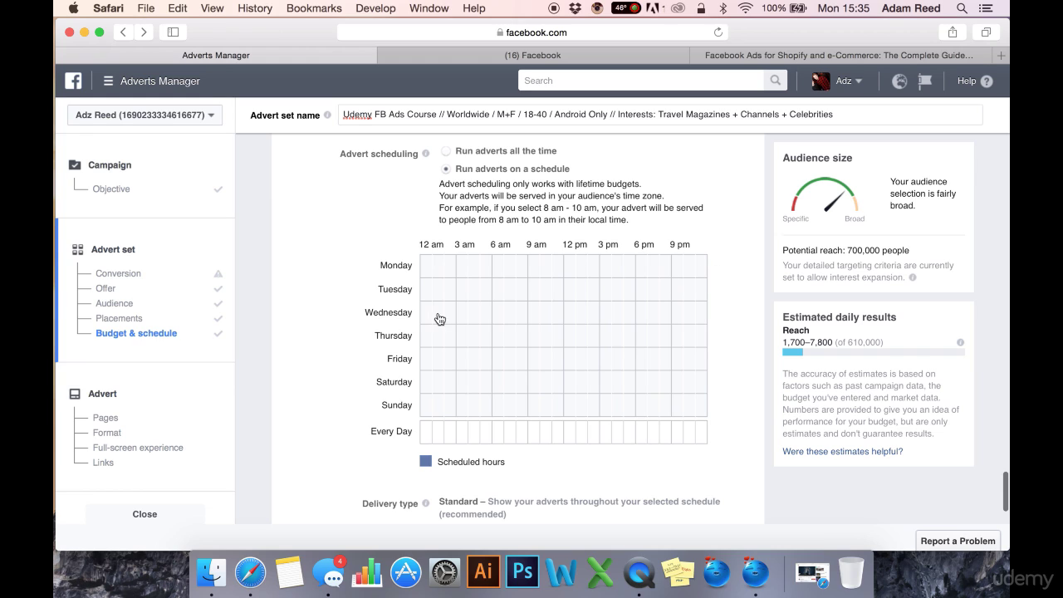
- Schedule Wednesday from 12 am to about 10 pm, plus afternoon and evening blocks Friday–Sunday
{"action": "left_click_drag", "start_coordinate": [436, 315], "coordinate": [673, 321]}
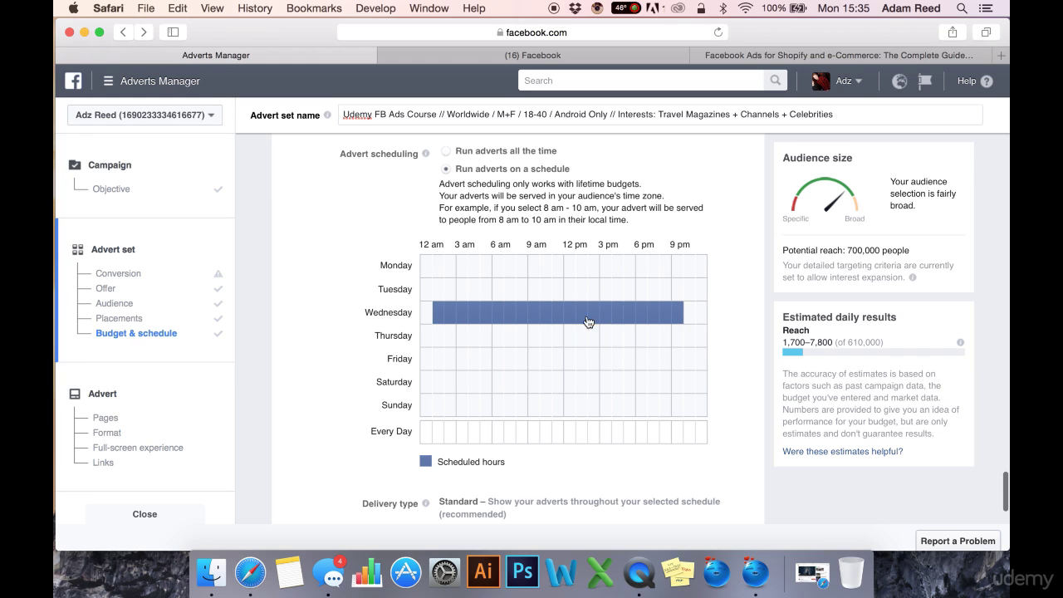
{"action": "mouse_move", "coordinate": [572, 385]}
{"action": "left_mouse_down"}
{"action": "mouse_move", "coordinate": [633, 387]}
{"action": "mouse_move", "coordinate": [669, 358]}
{"action": "left_mouse_up"}
{"action": "left_click_drag", "start_coordinate": [652, 406], "coordinate": [711, 404]}
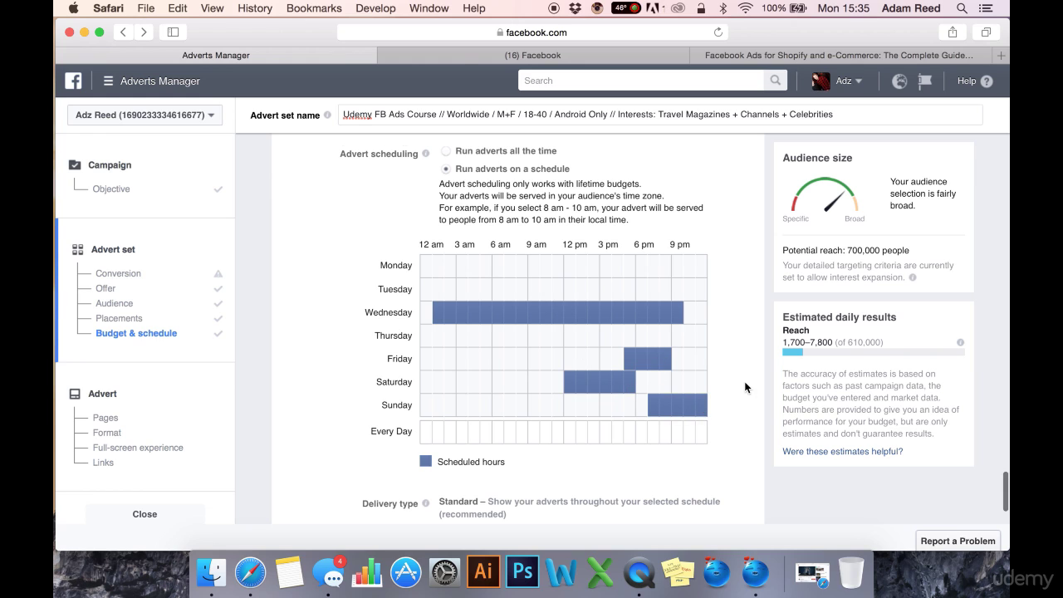
- Fill several fixed hour columns for all days using the Every Day row
{"action": "scroll", "coordinate": [486, 406], "scroll_direction": "down", "scroll_amount": 1}
{"action": "left_click", "coordinate": [466, 403]}
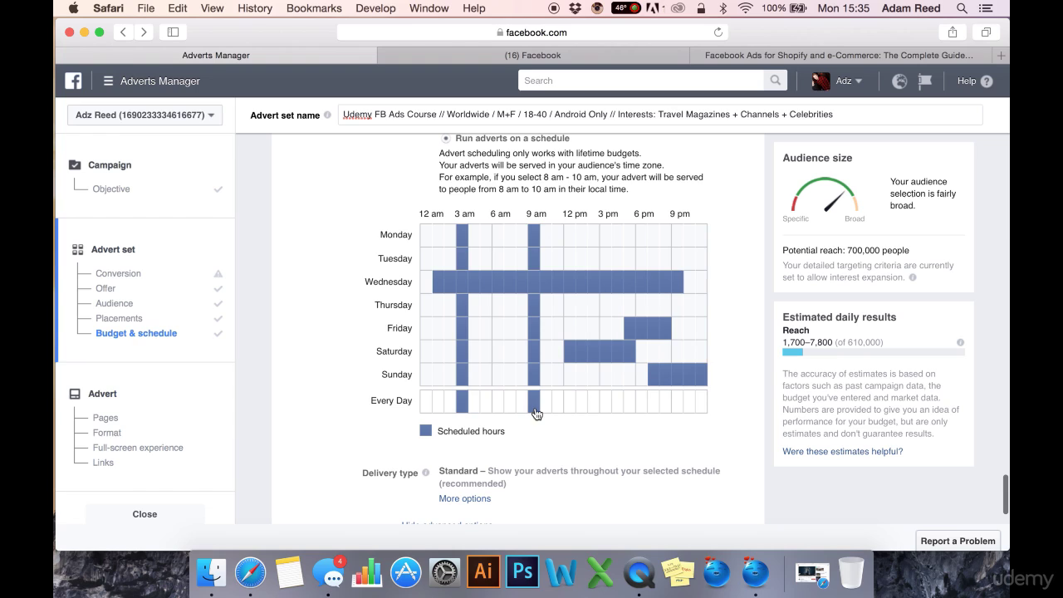
{"action": "left_click", "coordinate": [594, 401]}
{"action": "left_click", "coordinate": [654, 401]}
{"action": "left_click", "coordinate": [689, 401]}
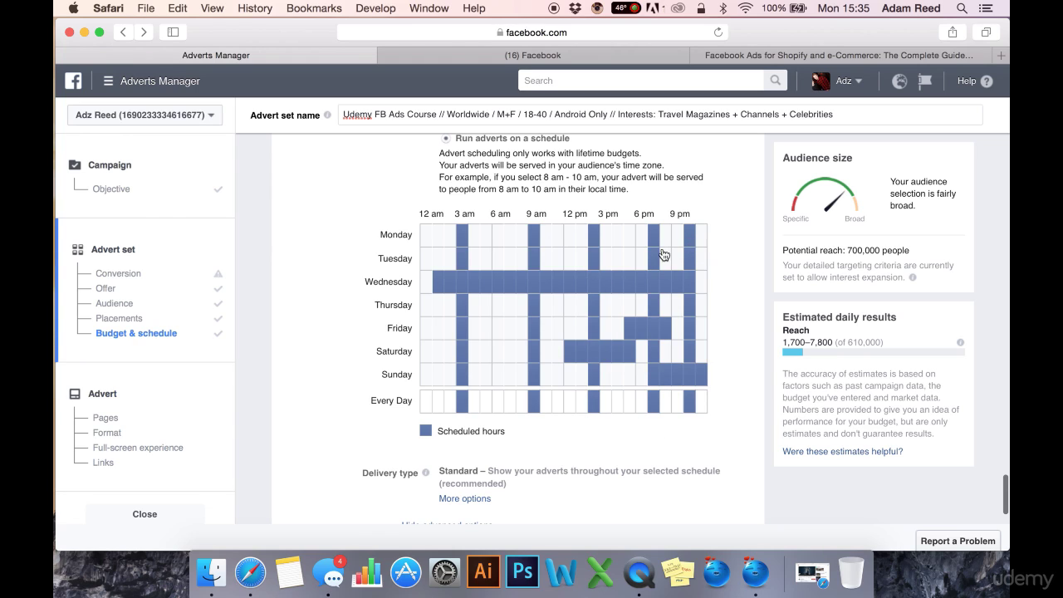
{"action": "scroll", "coordinate": [339, 318], "scroll_direction": "down", "scroll_amount": 1}
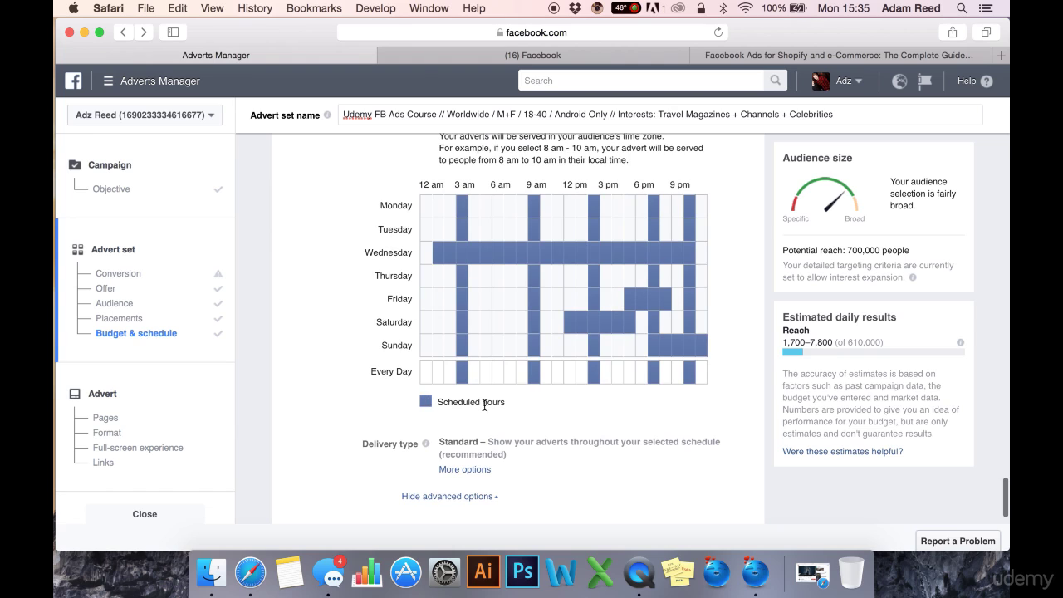
{"action": "scroll", "coordinate": [498, 432], "scroll_direction": "down", "scroll_amount": 2}
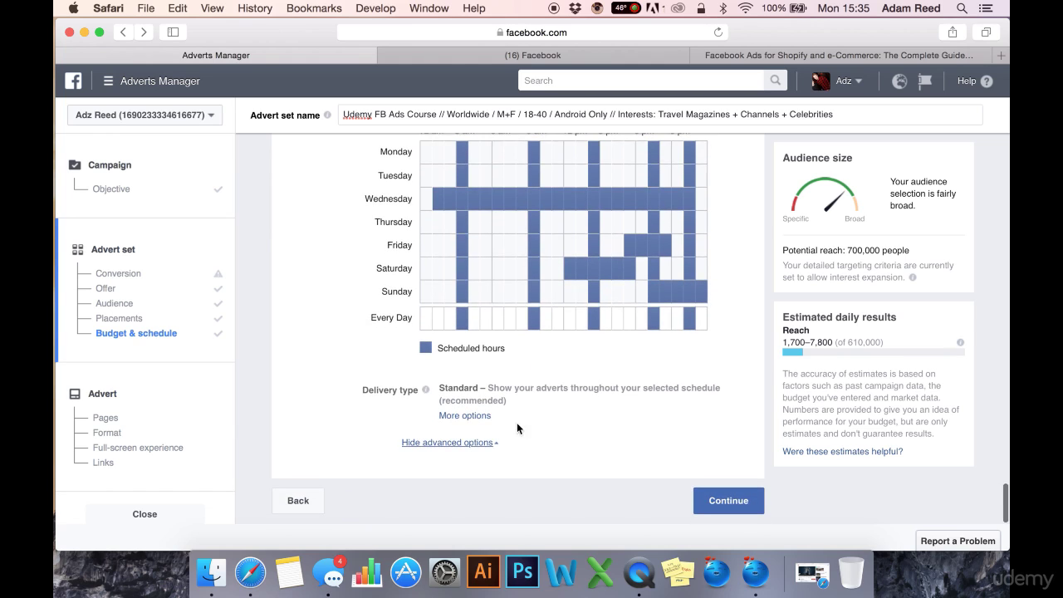
- Reveal the standard and accelerated delivery choices and set the bid amount to Automatic
{"action": "left_click", "coordinate": [474, 417]}
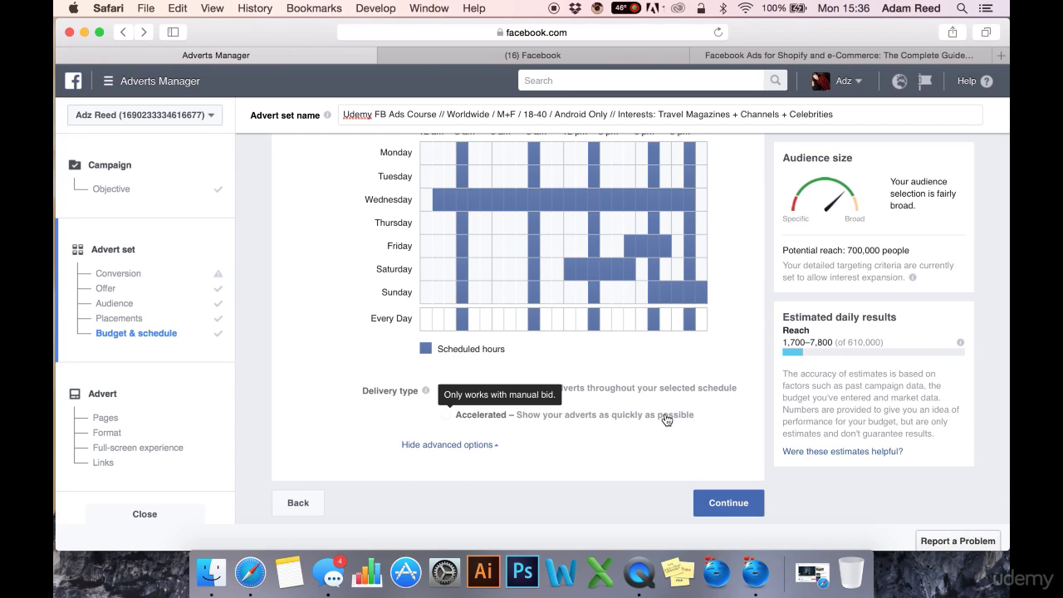
{"action": "scroll", "coordinate": [556, 338], "scroll_direction": "up", "scroll_amount": 6}
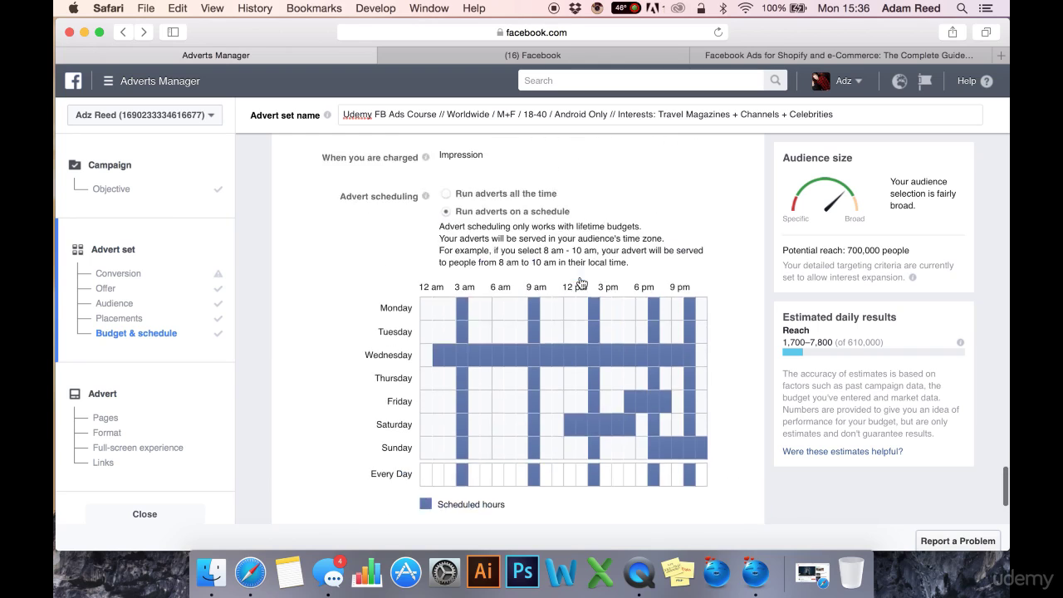
{"action": "scroll", "coordinate": [581, 284], "scroll_direction": "up", "scroll_amount": 4}
{"action": "scroll", "coordinate": [372, 319], "scroll_direction": "down", "scroll_amount": 1}
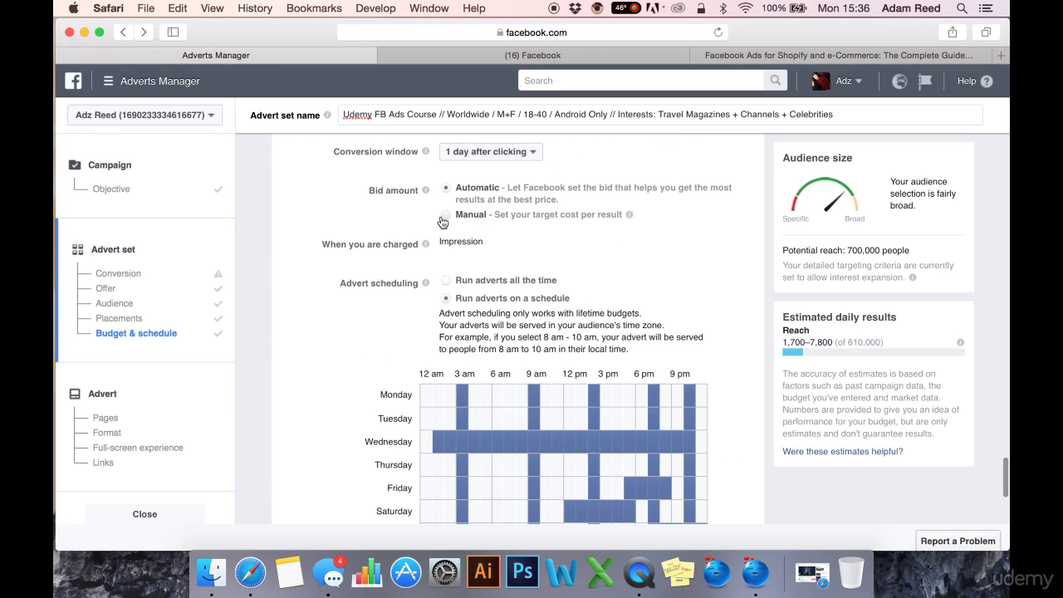
{"action": "left_click", "coordinate": [445, 214]}
{"action": "scroll", "coordinate": [371, 335], "scroll_direction": "down", "scroll_amount": 3}
{"action": "scroll", "coordinate": [371, 336], "scroll_direction": "down", "scroll_amount": 7}
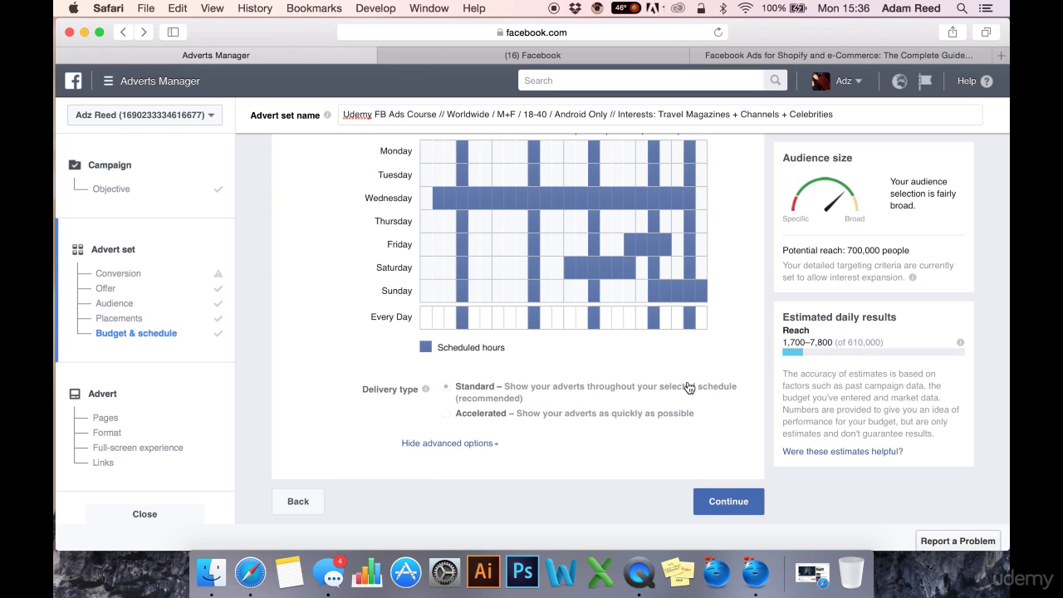
{"action": "mouse_move", "coordinate": [426, 390]}
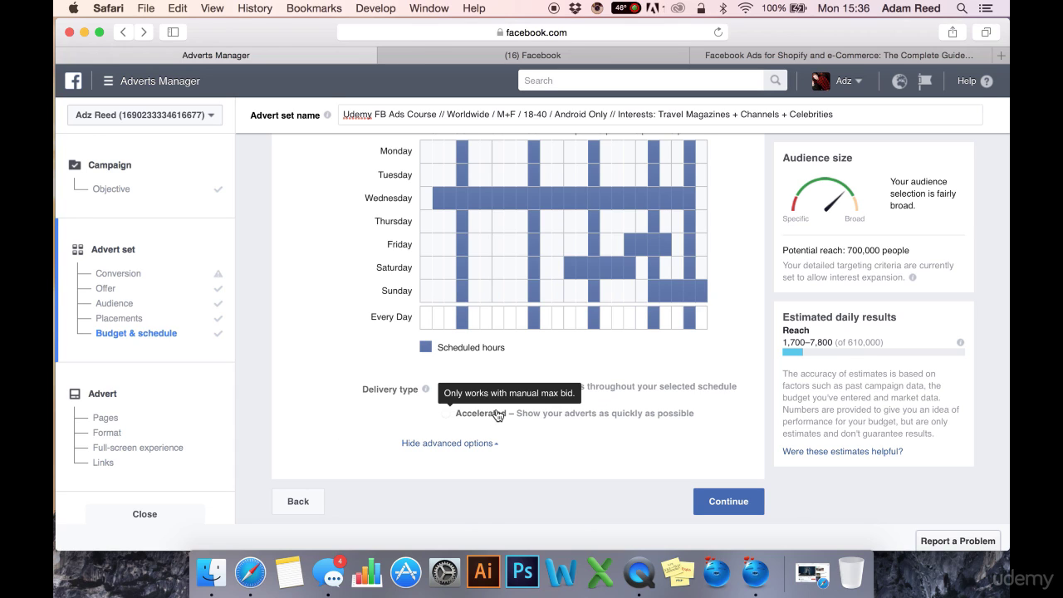
{"action": "scroll", "coordinate": [326, 239], "scroll_direction": "up", "scroll_amount": 10}
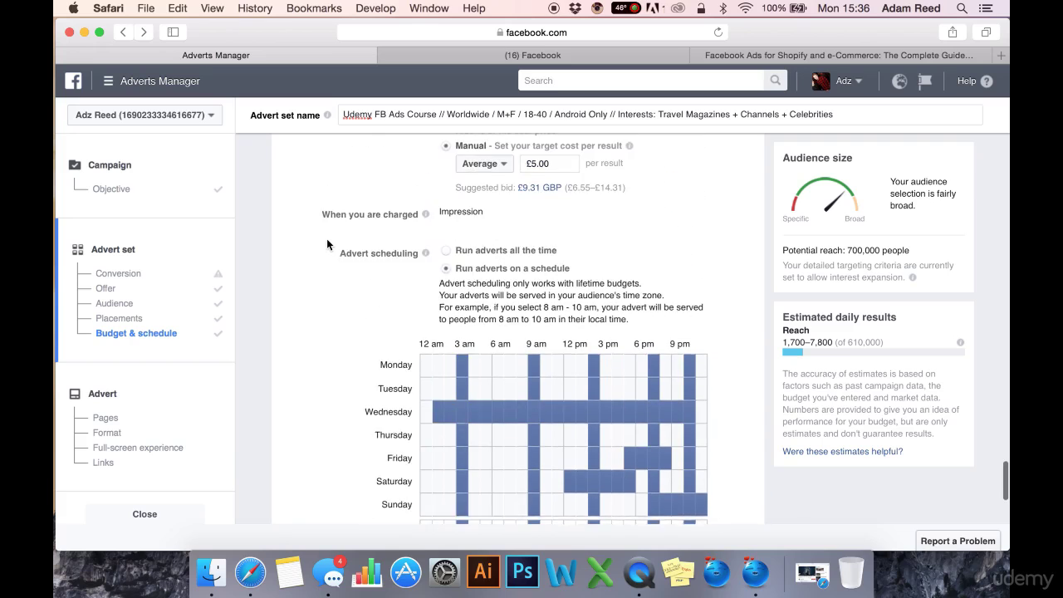
{"action": "left_click", "coordinate": [446, 273]}
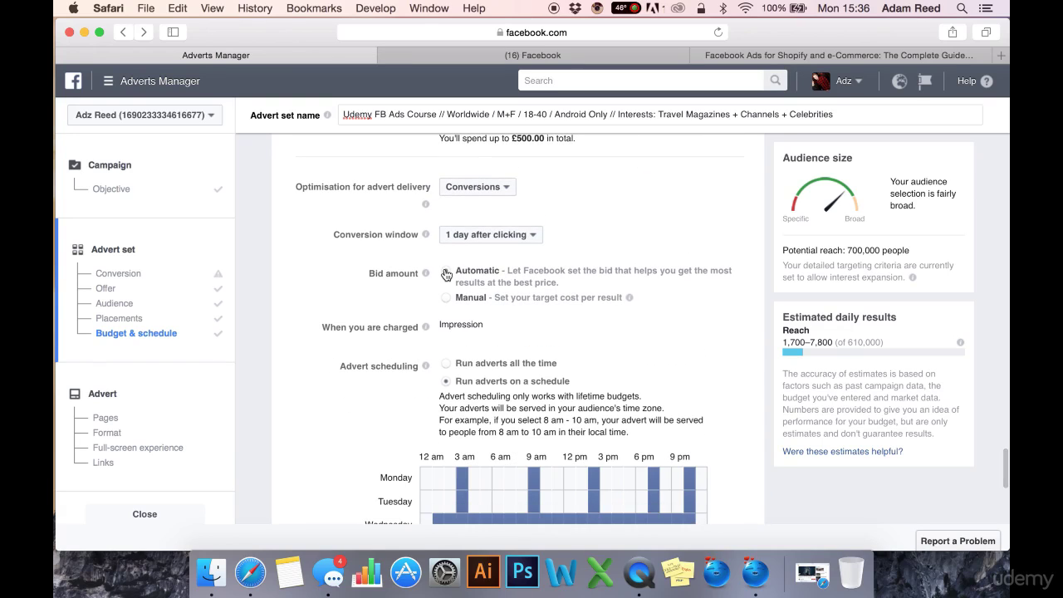
- Switch advert scheduling back to 'Run adverts all the time'
{"action": "scroll", "coordinate": [356, 387], "scroll_direction": "down", "scroll_amount": 5}
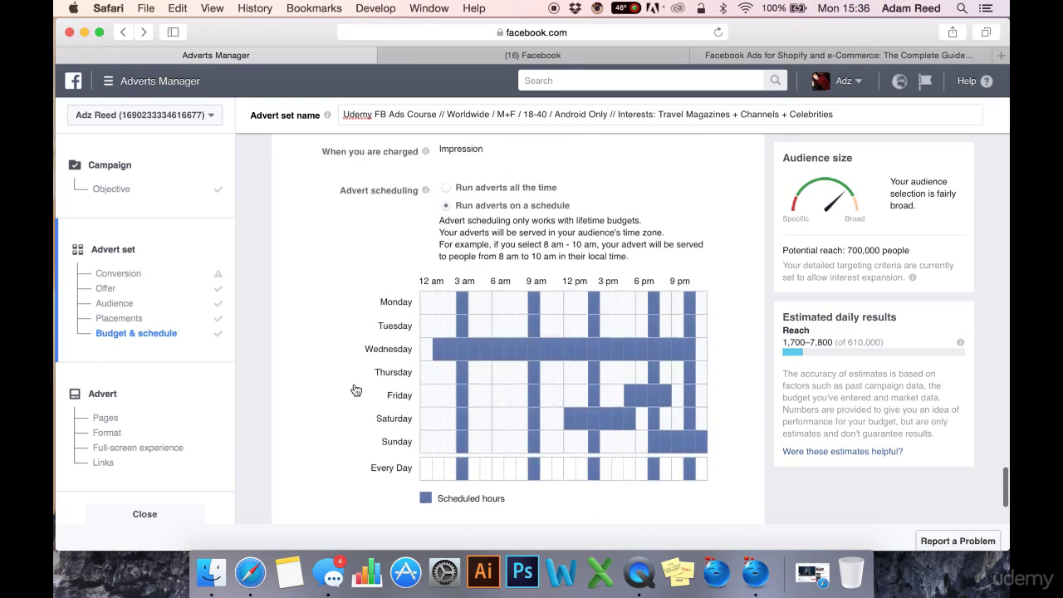
{"action": "scroll", "coordinate": [375, 196], "scroll_direction": "up", "scroll_amount": 8}
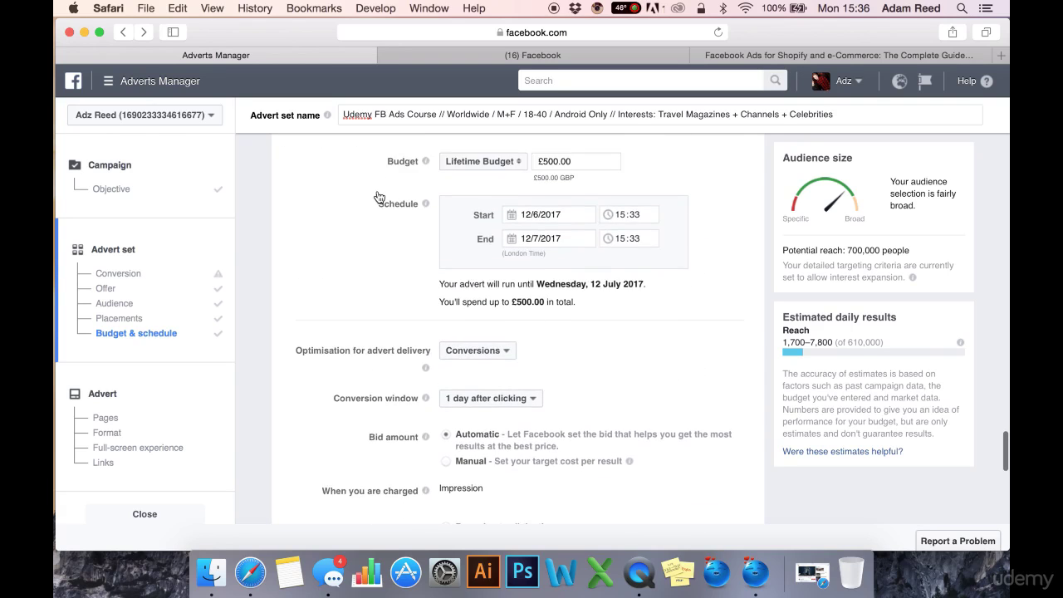
{"action": "scroll", "coordinate": [408, 297], "scroll_direction": "down", "scroll_amount": 6}
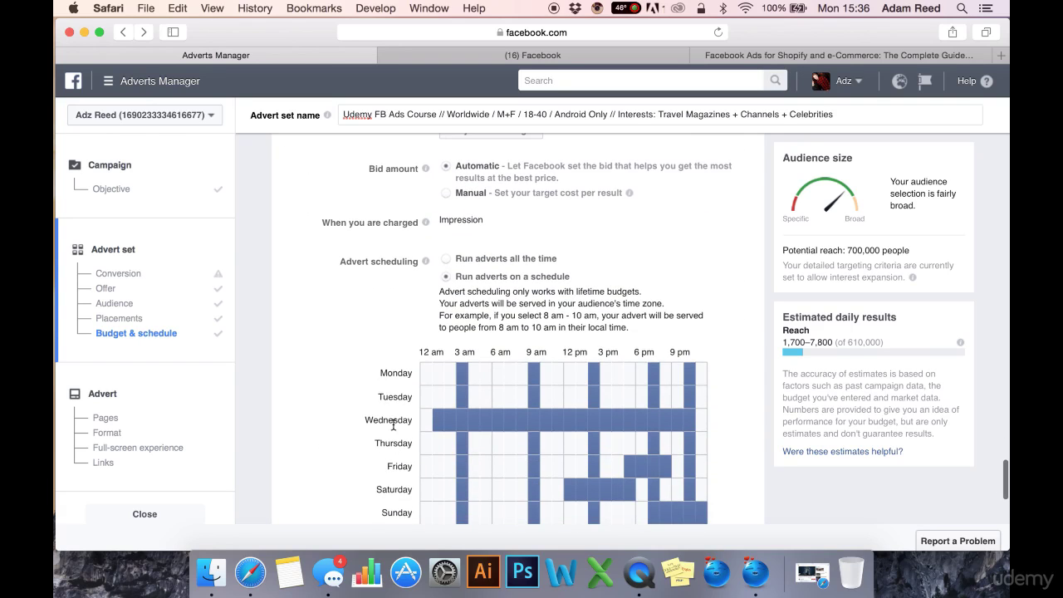
{"action": "left_click", "coordinate": [448, 266]}
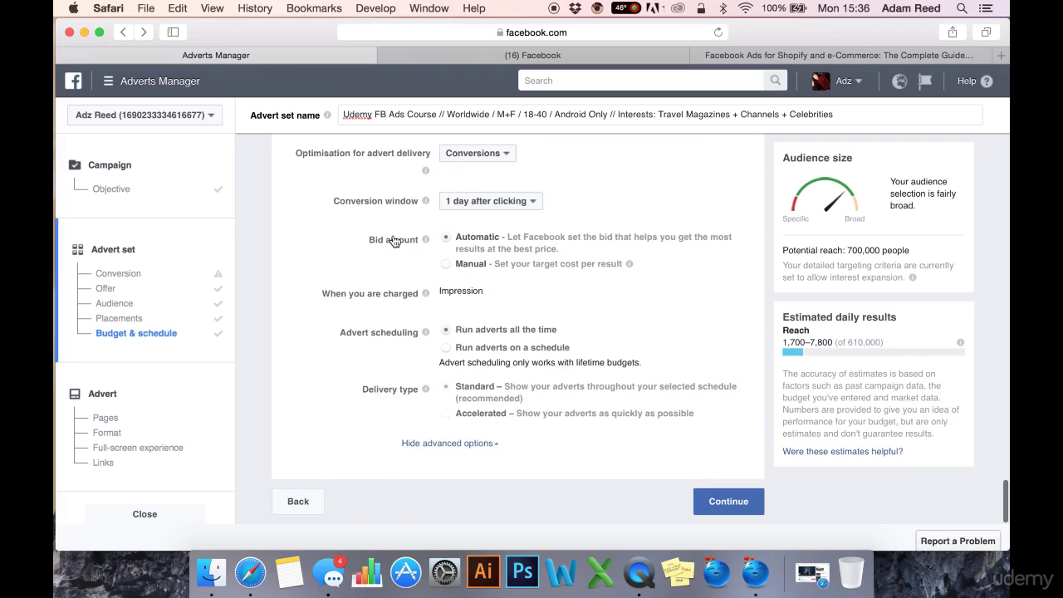
{"action": "scroll", "coordinate": [394, 240], "scroll_direction": "up", "scroll_amount": 4}
{"action": "scroll", "coordinate": [412, 349], "scroll_direction": "down", "scroll_amount": 3}
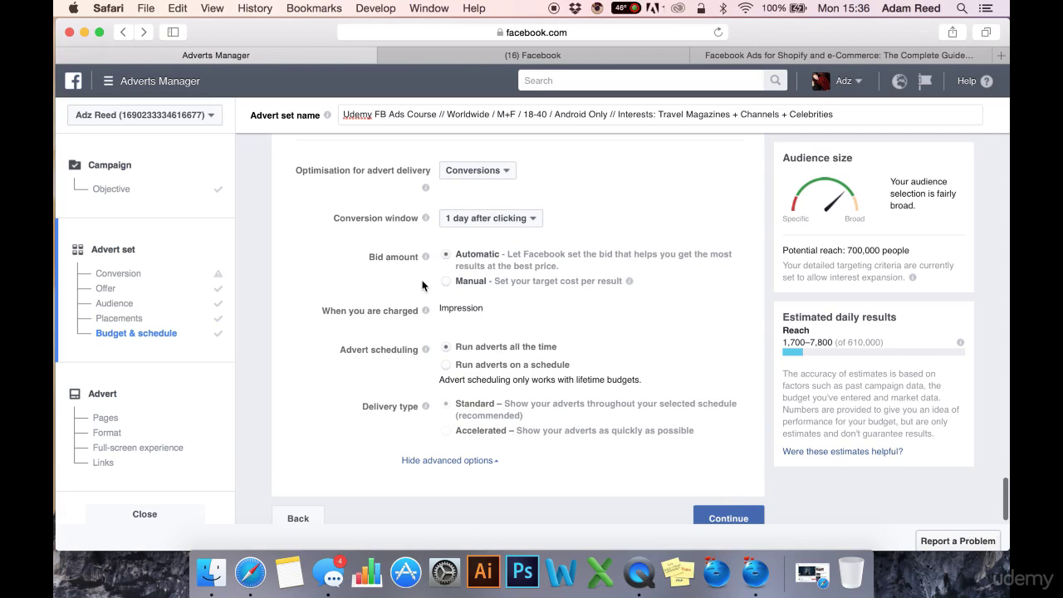
{"action": "scroll", "coordinate": [422, 285], "scroll_direction": "up", "scroll_amount": 20}
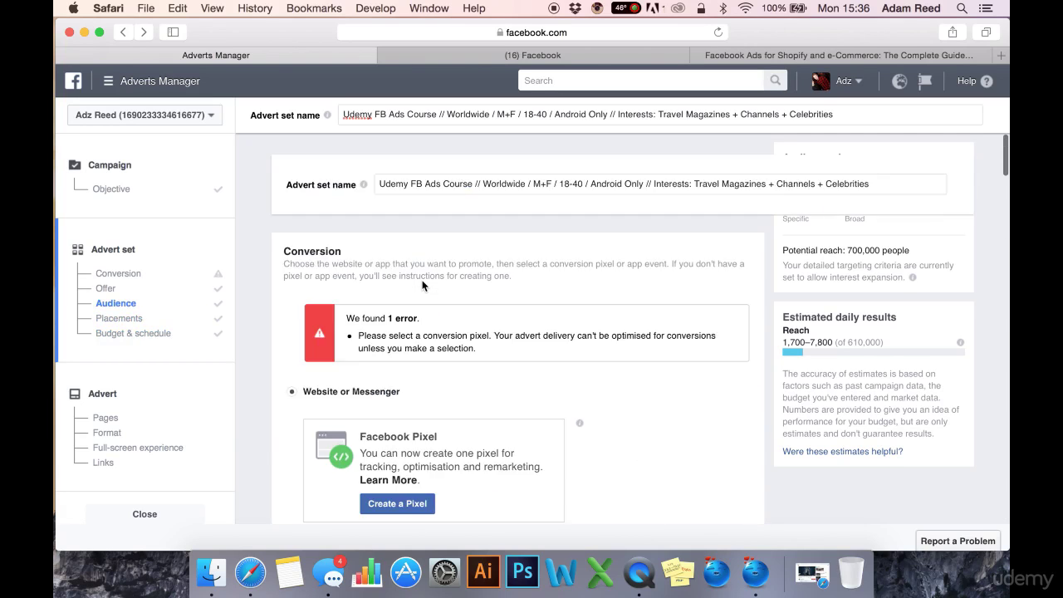
{"action": "scroll", "coordinate": [407, 384], "scroll_direction": "down", "scroll_amount": 5}
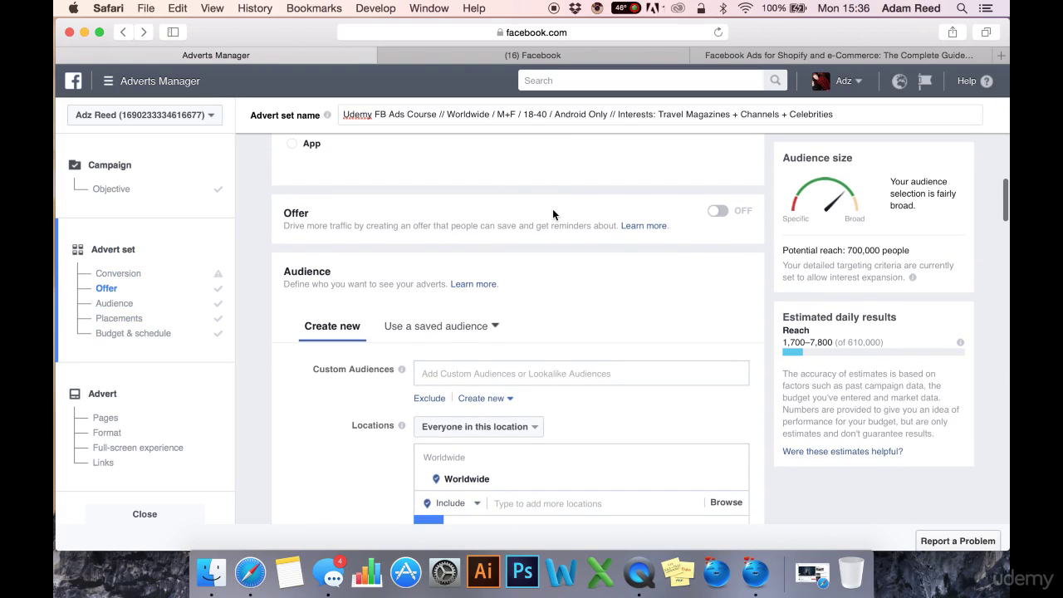
{"action": "scroll", "coordinate": [352, 374], "scroll_direction": "down", "scroll_amount": 10}
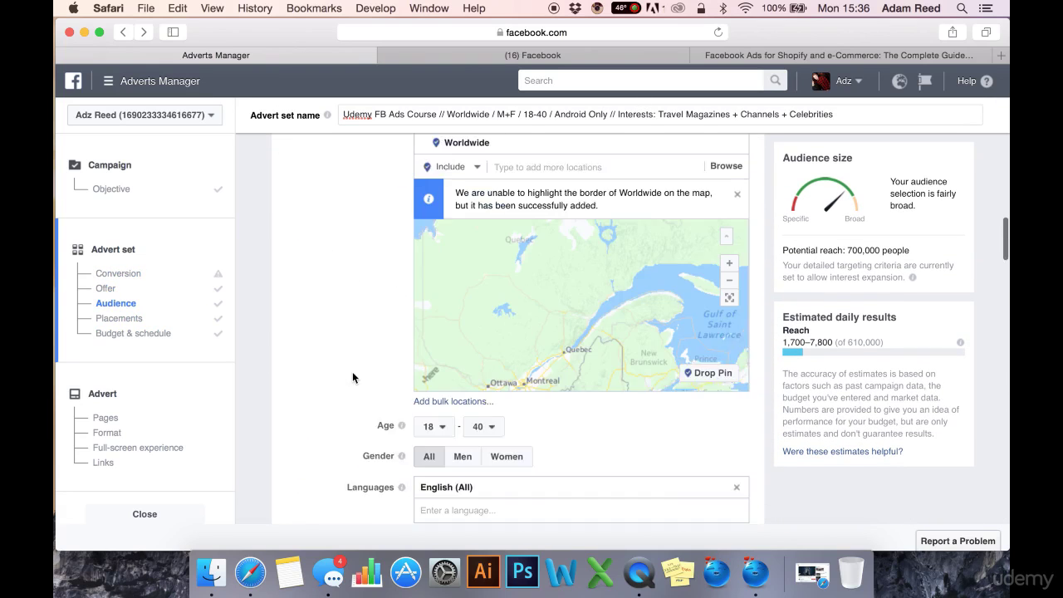
{"action": "scroll", "coordinate": [352, 374], "scroll_direction": "up", "scroll_amount": 2}
{"action": "scroll", "coordinate": [352, 374], "scroll_direction": "down", "scroll_amount": 8}
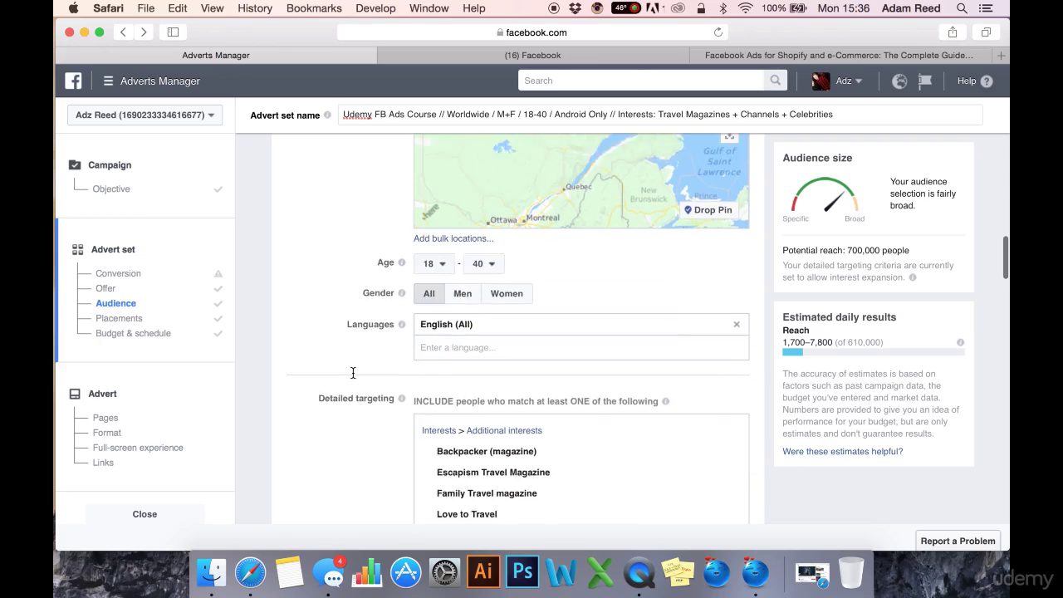
{"action": "scroll", "coordinate": [353, 372], "scroll_direction": "down", "scroll_amount": 6}
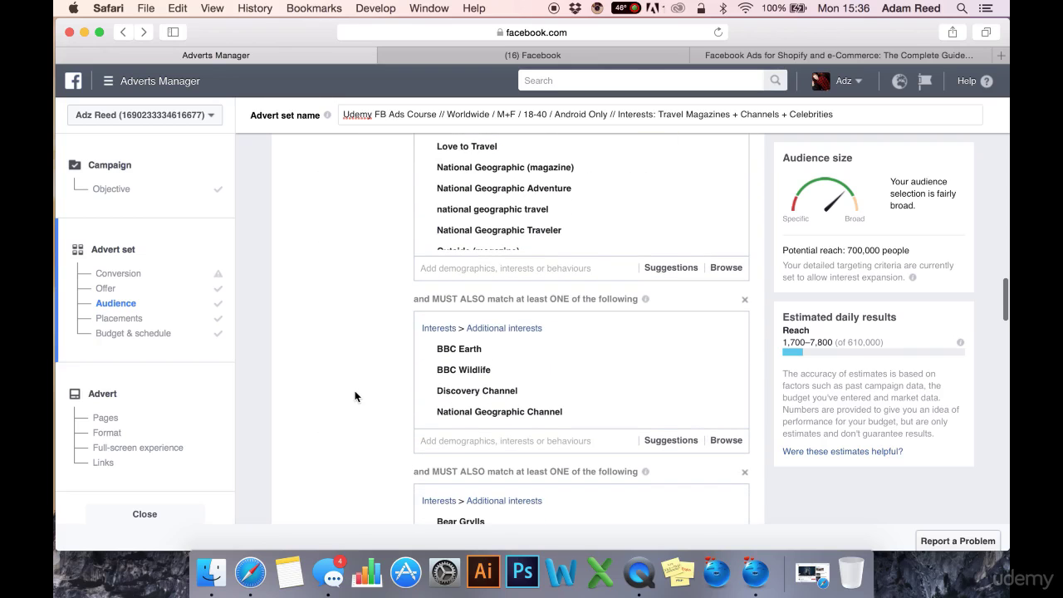
{"action": "scroll", "coordinate": [352, 429], "scroll_direction": "down", "scroll_amount": 8}
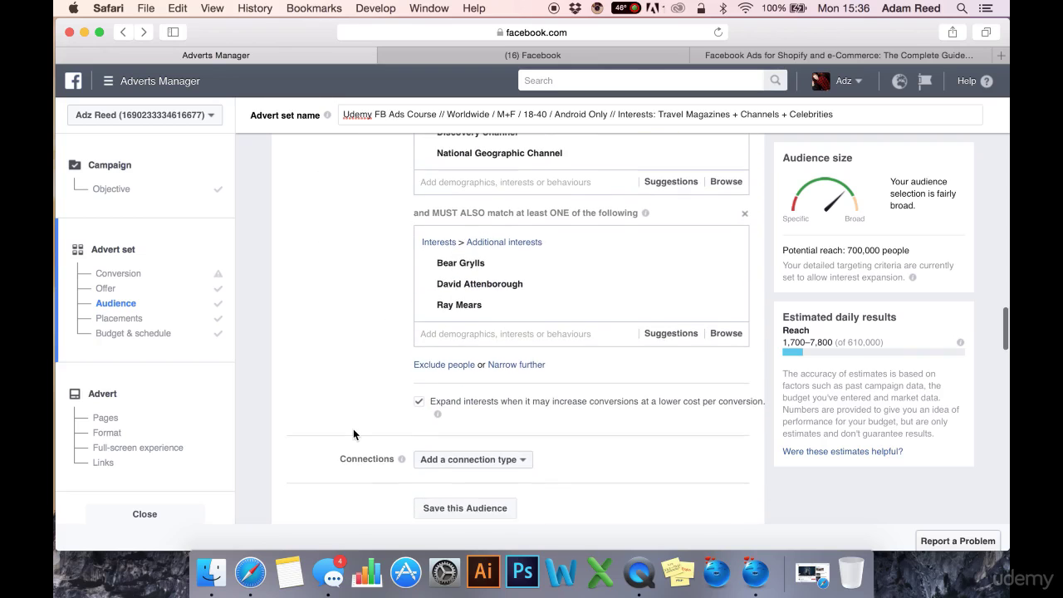
{"action": "scroll", "coordinate": [352, 430], "scroll_direction": "down", "scroll_amount": 2}
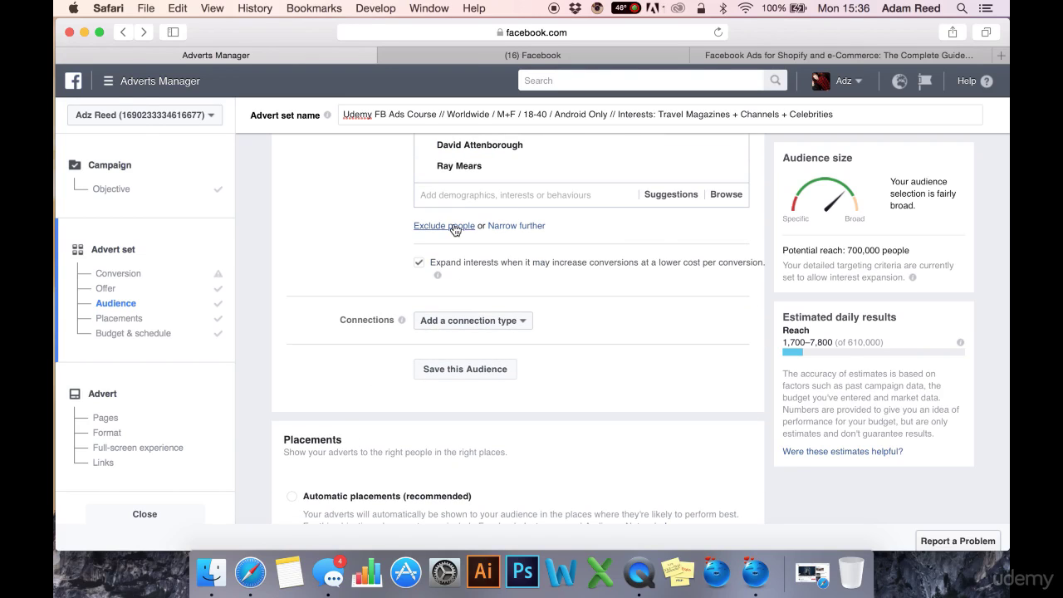
{"action": "left_click", "coordinate": [455, 226]}
{"action": "scroll", "coordinate": [404, 315], "scroll_direction": "down", "scroll_amount": 3}
{"action": "scroll", "coordinate": [406, 376], "scroll_direction": "down", "scroll_amount": 7}
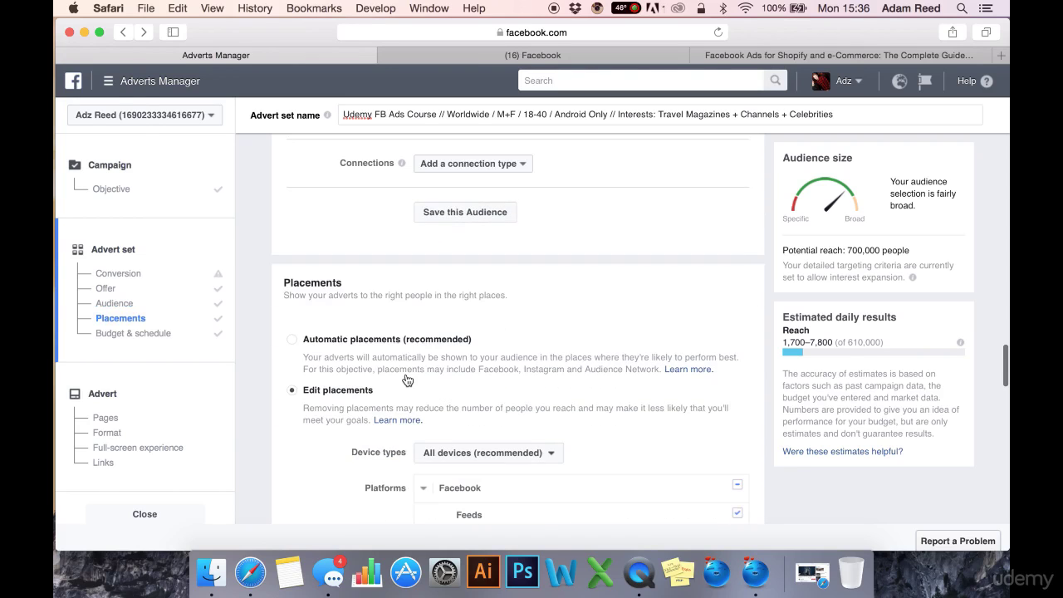
{"action": "scroll", "coordinate": [369, 443], "scroll_direction": "down", "scroll_amount": 2}
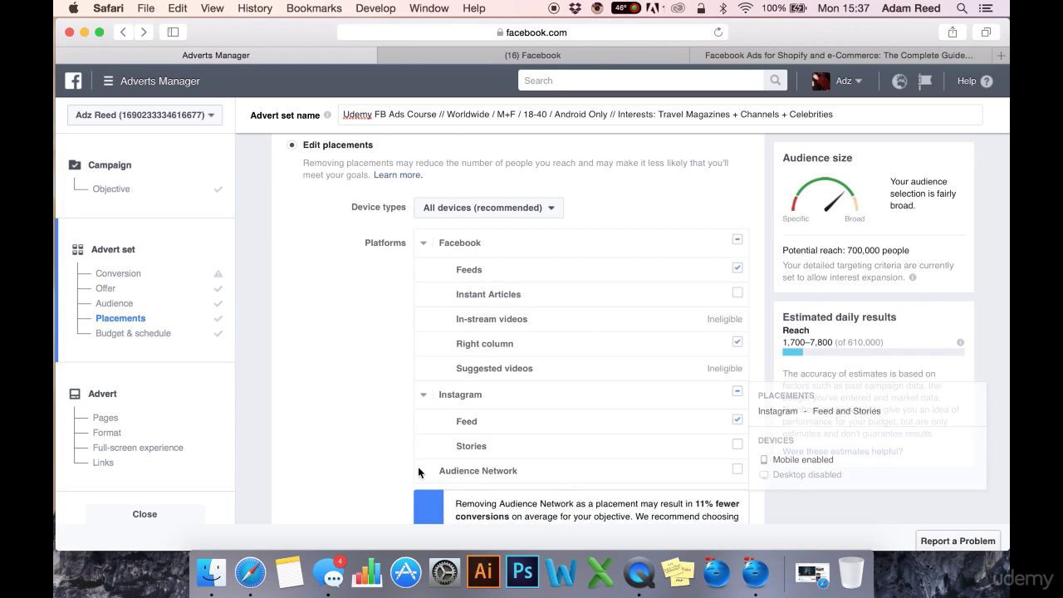
{"action": "scroll", "coordinate": [390, 472], "scroll_direction": "down", "scroll_amount": 6}
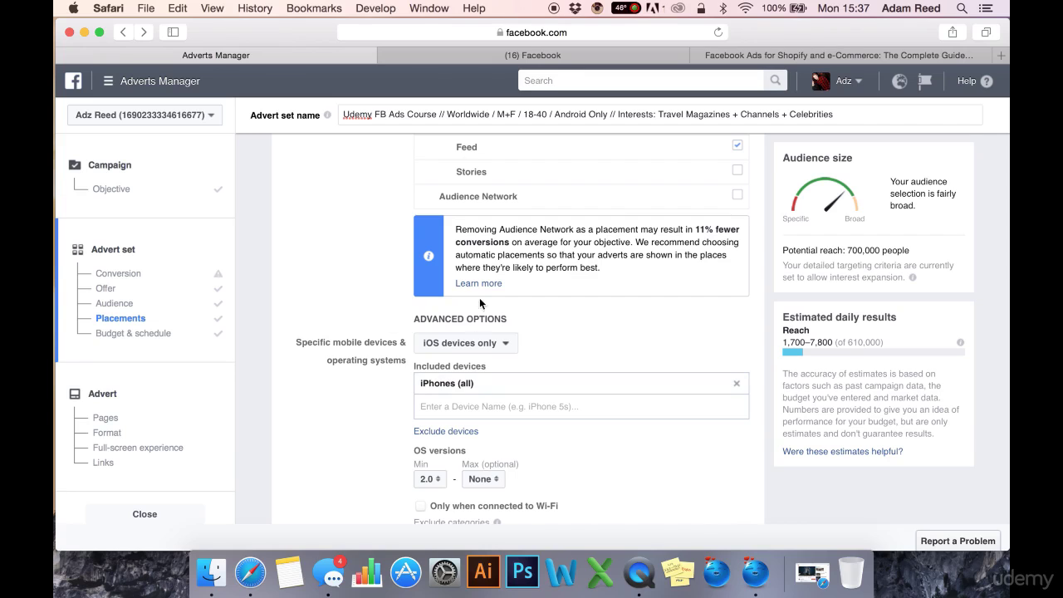
{"action": "scroll", "coordinate": [344, 422], "scroll_direction": "down", "scroll_amount": 8}
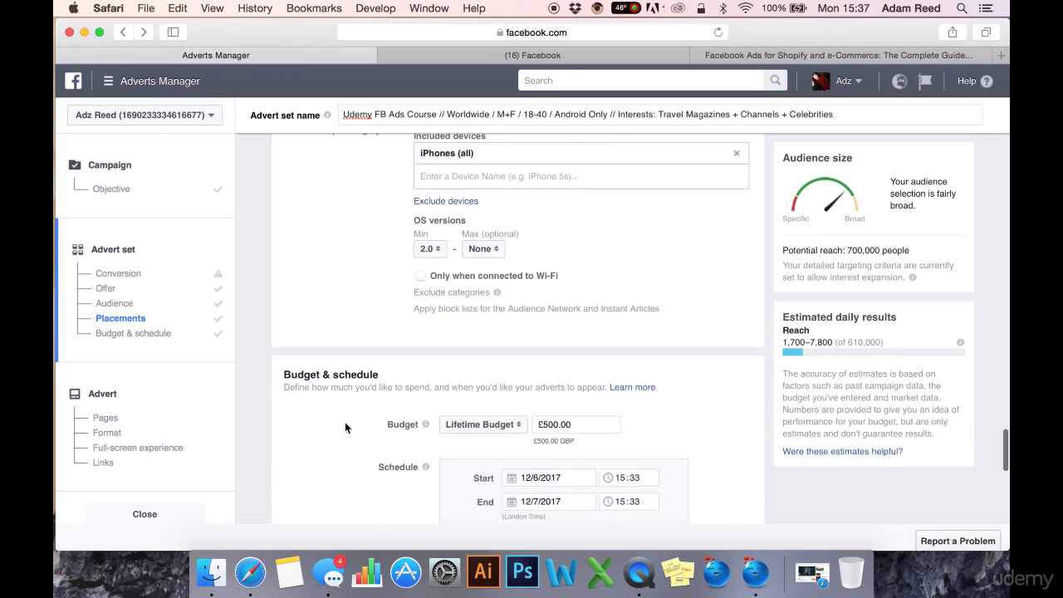
- Change the budget from Lifetime Budget to a £5.00 daily budget
{"action": "scroll", "coordinate": [373, 427], "scroll_direction": "down", "scroll_amount": 2}
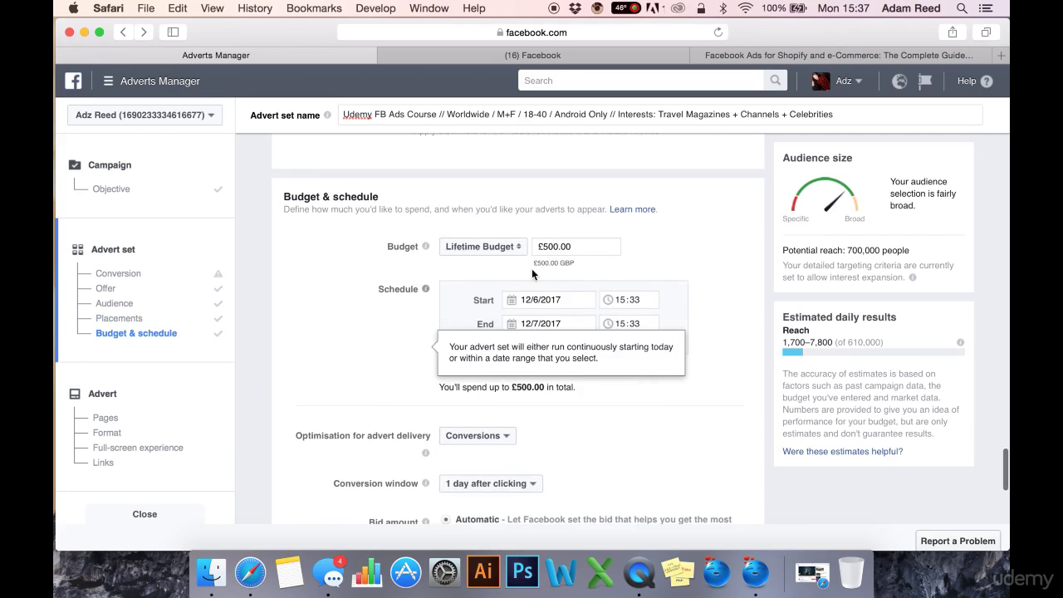
{"action": "left_click", "coordinate": [501, 226]}
{"action": "left_click", "coordinate": [501, 226]}
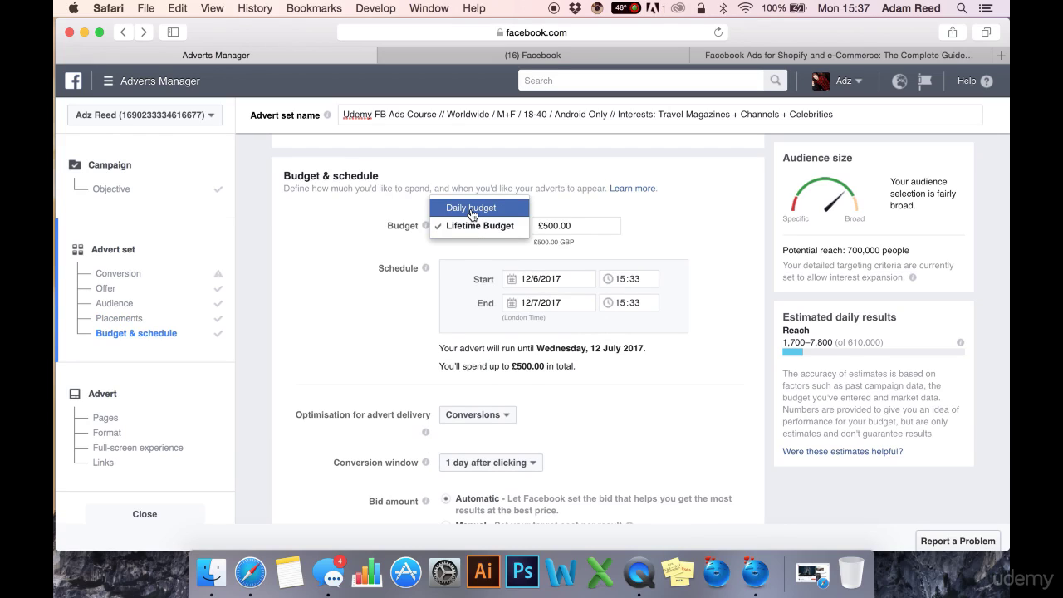
{"action": "left_click", "coordinate": [472, 207]}
{"action": "left_click", "coordinate": [539, 226]}
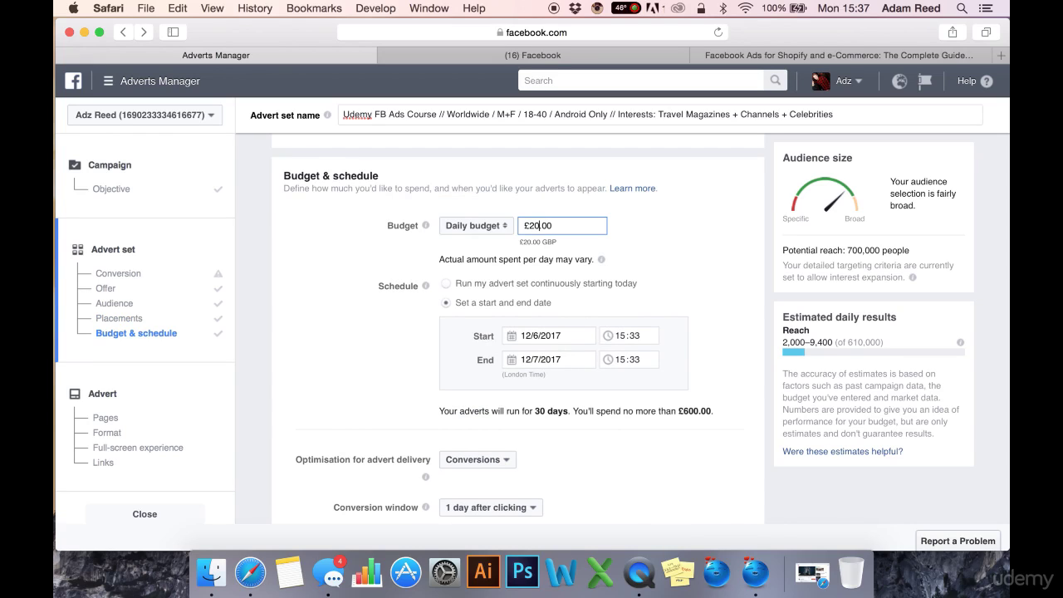
{"action": "key", "text": "BackSpace"}
{"action": "key", "text": "BackSpace"}
{"action": "type", "text": "5"}
{"action": "left_click", "coordinate": [330, 315]}
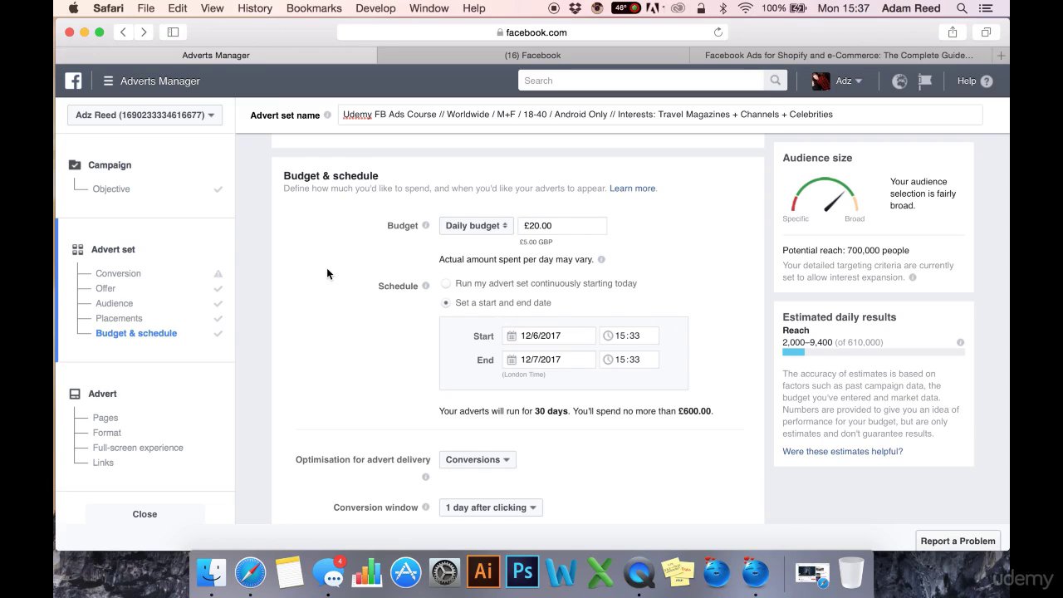
{"action": "scroll", "coordinate": [326, 267], "scroll_direction": "up", "scroll_amount": 3}
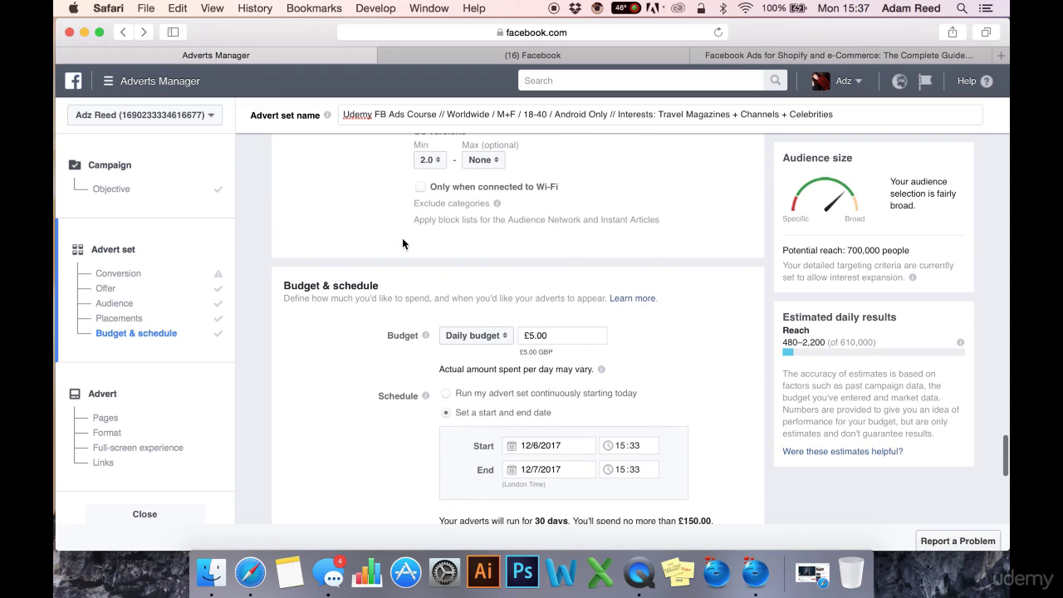